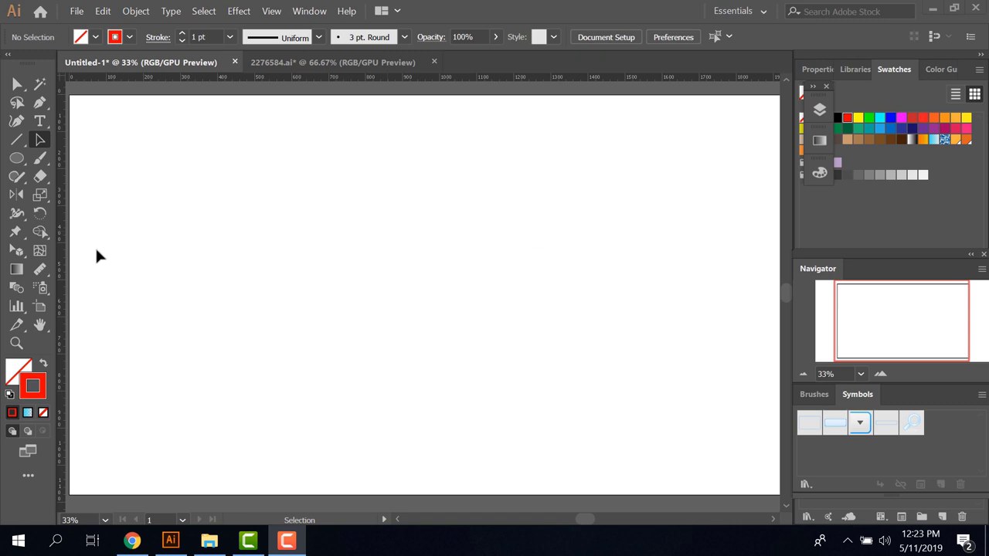
Step: Draw a rounded rectangle in the artboard's upper left
{"action": "left_click", "coordinate": [42, 255]}
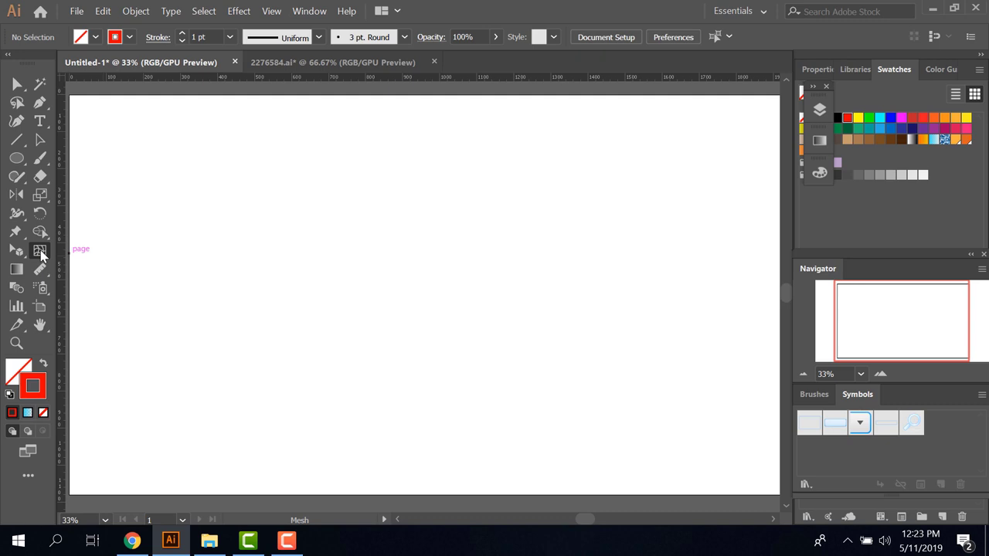
{"action": "left_click", "coordinate": [40, 140]}
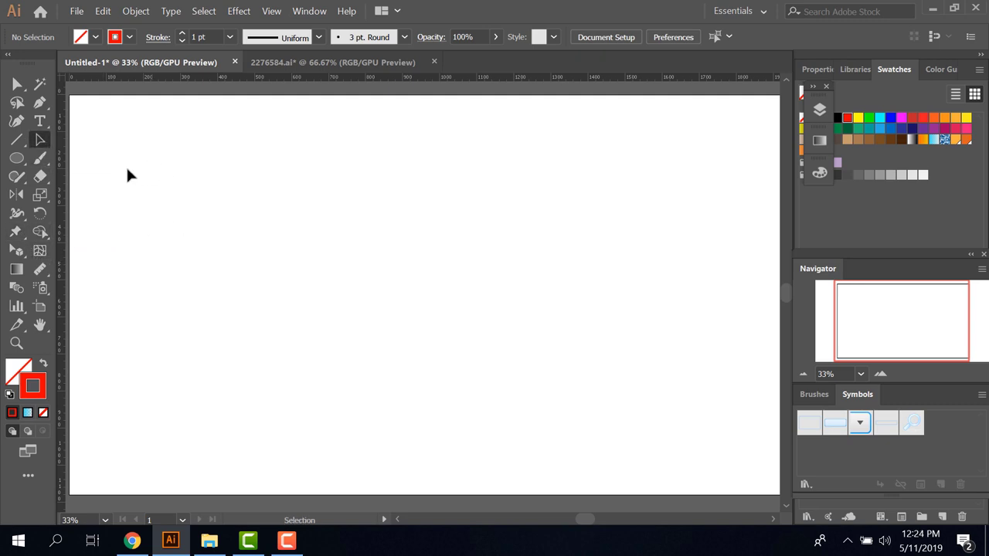
{"action": "left_click", "coordinate": [25, 165]}
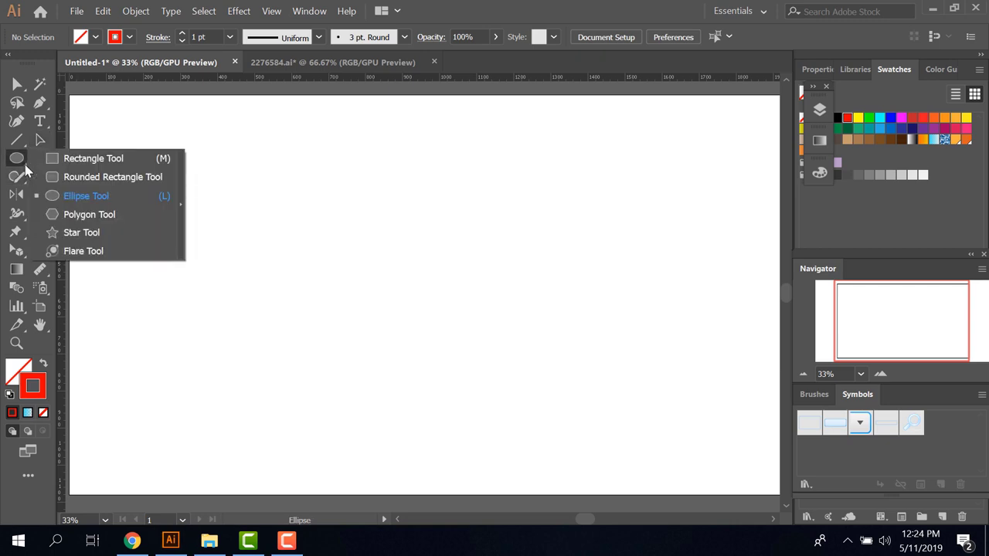
{"action": "left_click", "coordinate": [92, 183]}
{"action": "mouse_move", "coordinate": [160, 164]}
{"action": "left_mouse_down"}
{"action": "mouse_move", "coordinate": [273, 293]}
{"action": "mouse_move", "coordinate": [353, 335]}
{"action": "left_mouse_up"}
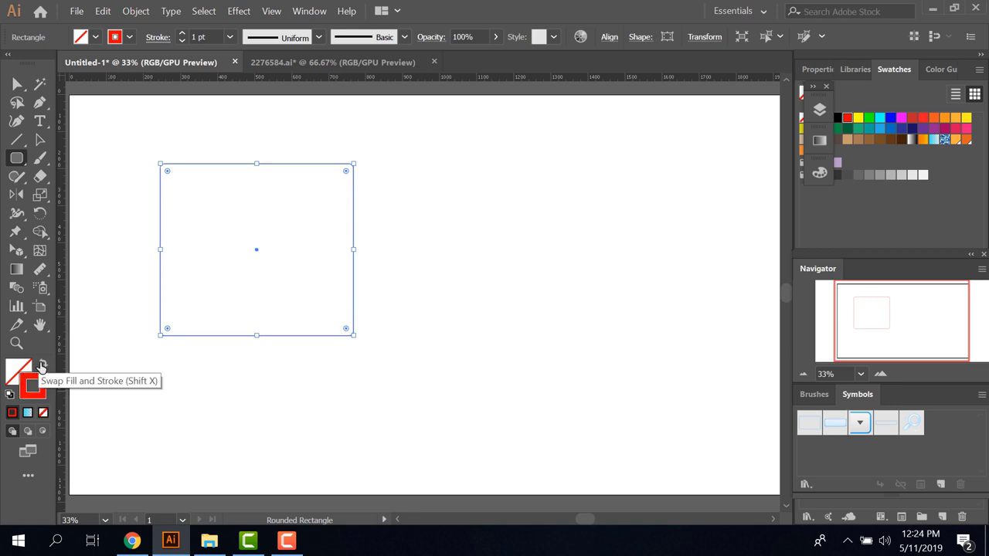
Step: Fill the rectangle purple 9C00B9 with no stroke and shift it right
{"action": "left_click", "coordinate": [42, 367]}
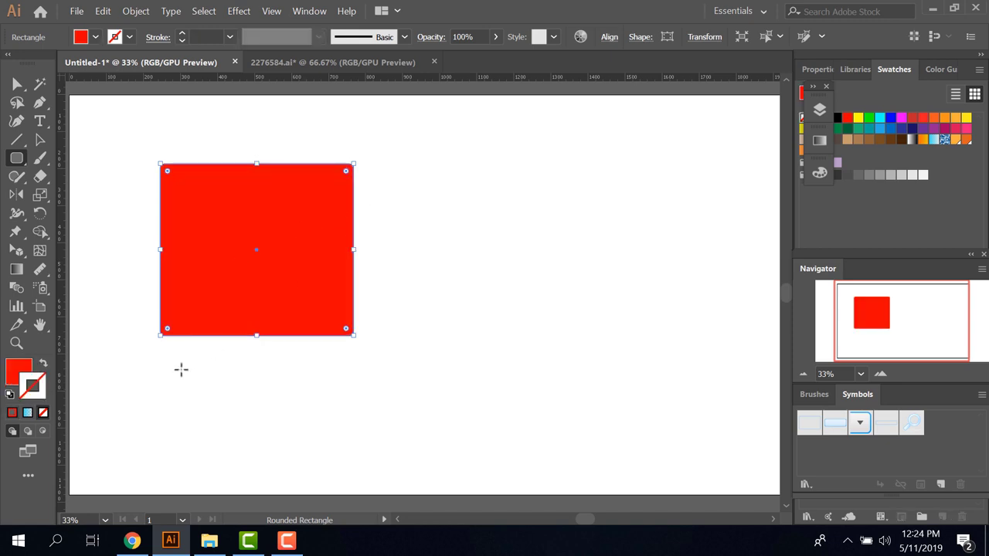
{"action": "left_click", "coordinate": [22, 373]}
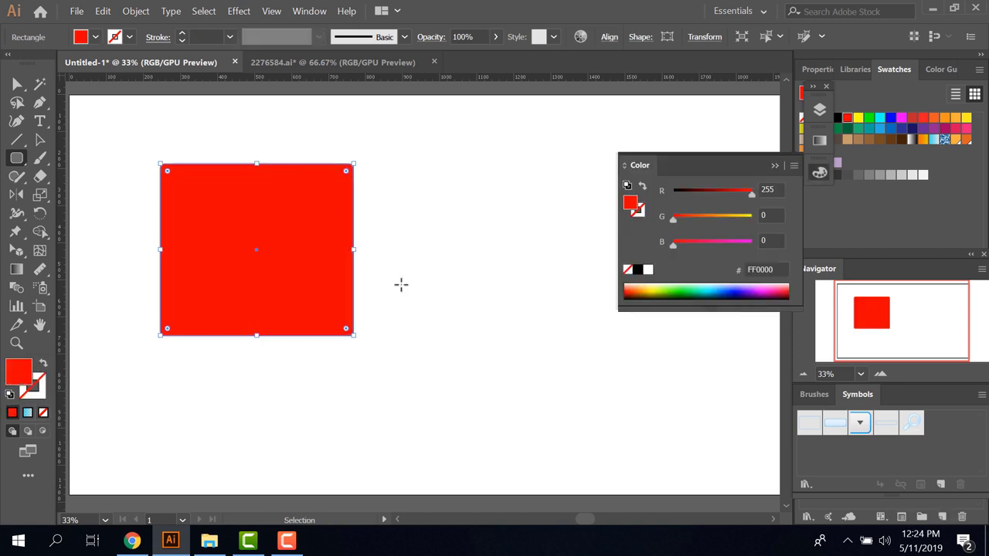
{"action": "left_click", "coordinate": [677, 290]}
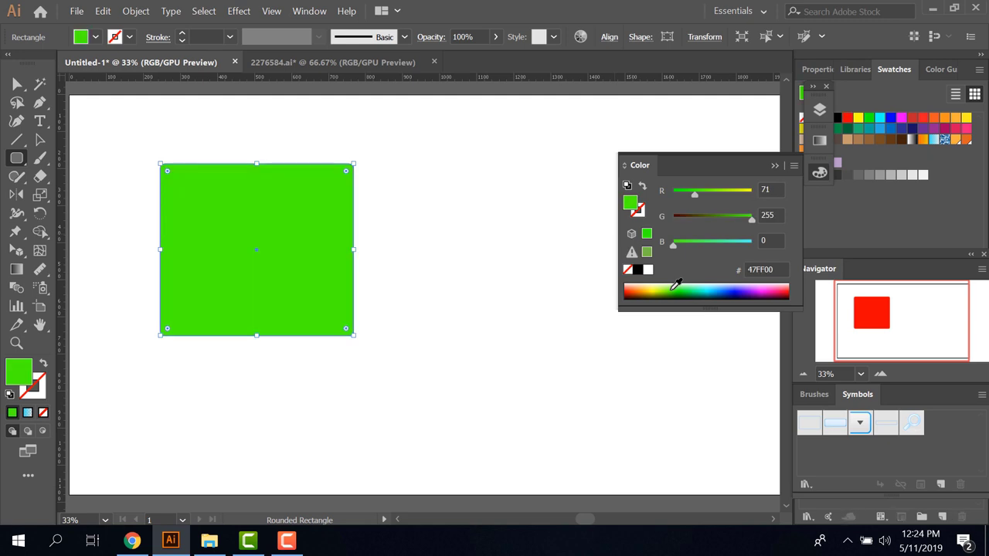
{"action": "left_click", "coordinate": [749, 294]}
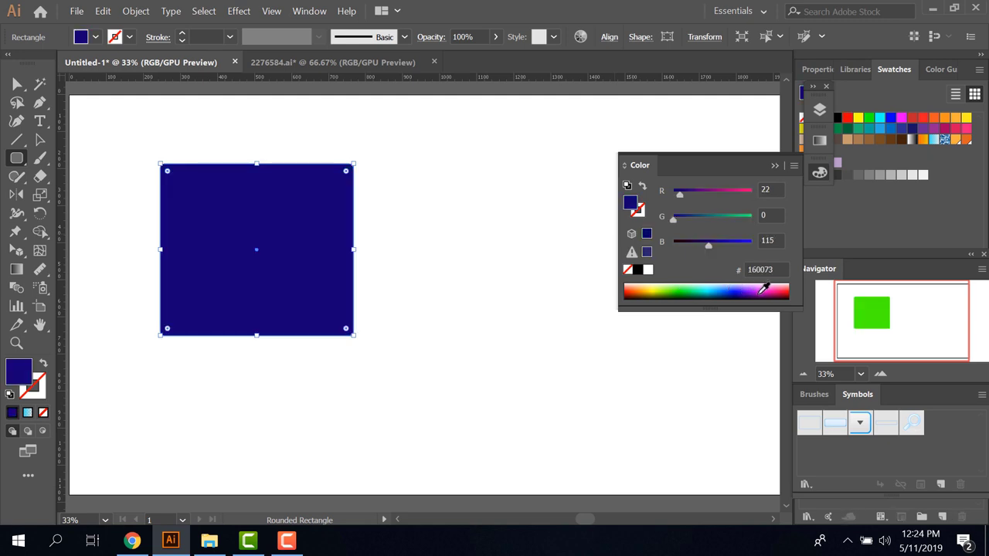
{"action": "left_click", "coordinate": [761, 289]}
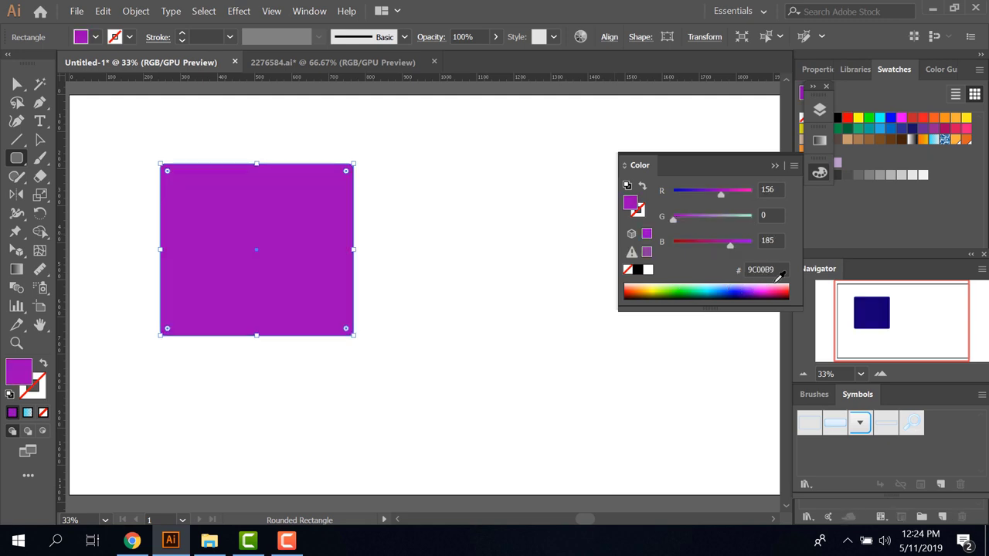
{"action": "left_click", "coordinate": [40, 140]}
{"action": "left_click_drag", "start_coordinate": [248, 249], "coordinate": [313, 255]}
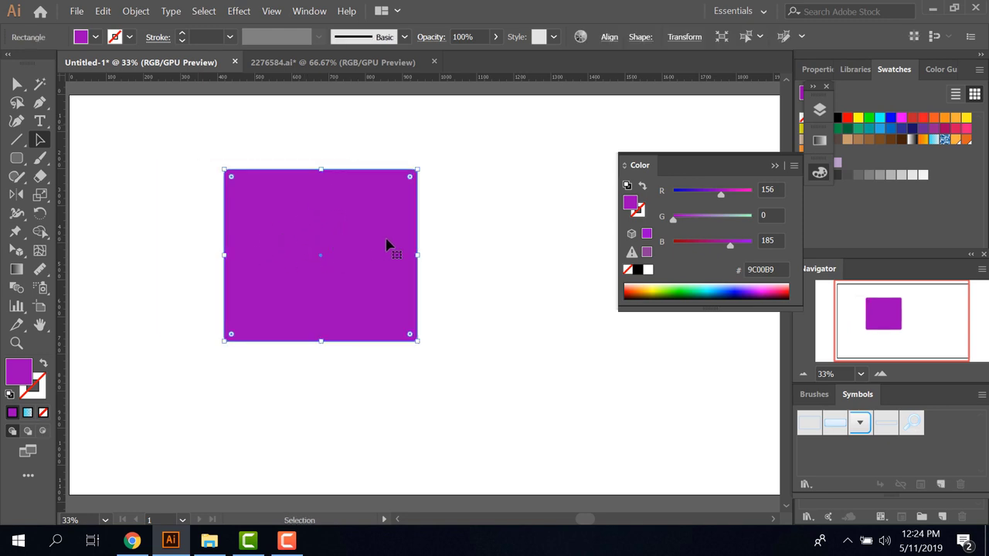
Step: Nudge the purple rectangle slightly left and down, then reselect it for meshing
{"action": "mouse_move", "coordinate": [317, 244]}
{"action": "left_mouse_down"}
{"action": "mouse_move", "coordinate": [294, 250]}
{"action": "mouse_move", "coordinate": [307, 233]}
{"action": "mouse_move", "coordinate": [304, 246]}
{"action": "left_mouse_up"}
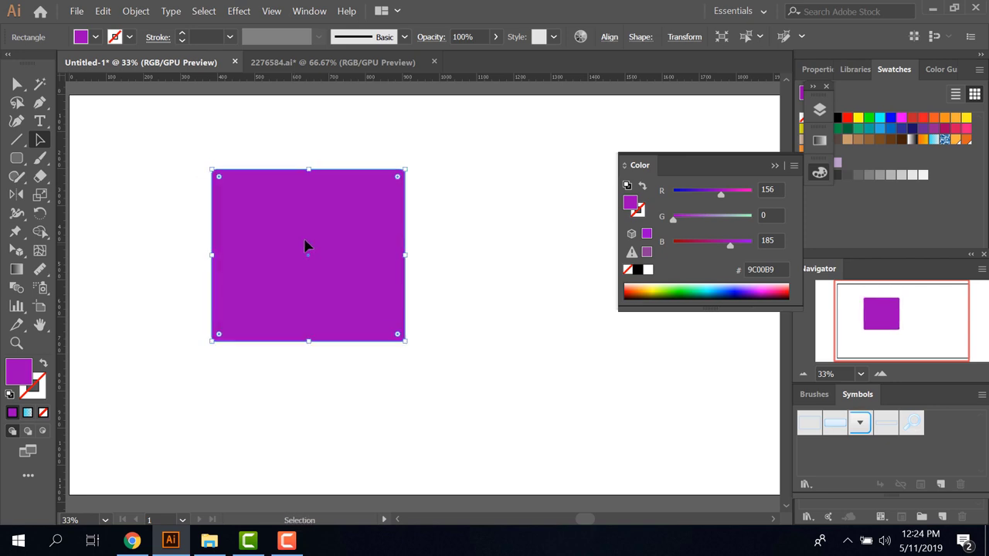
{"action": "left_click", "coordinate": [438, 221]}
{"action": "left_click", "coordinate": [294, 229]}
{"action": "left_click", "coordinate": [162, 201]}
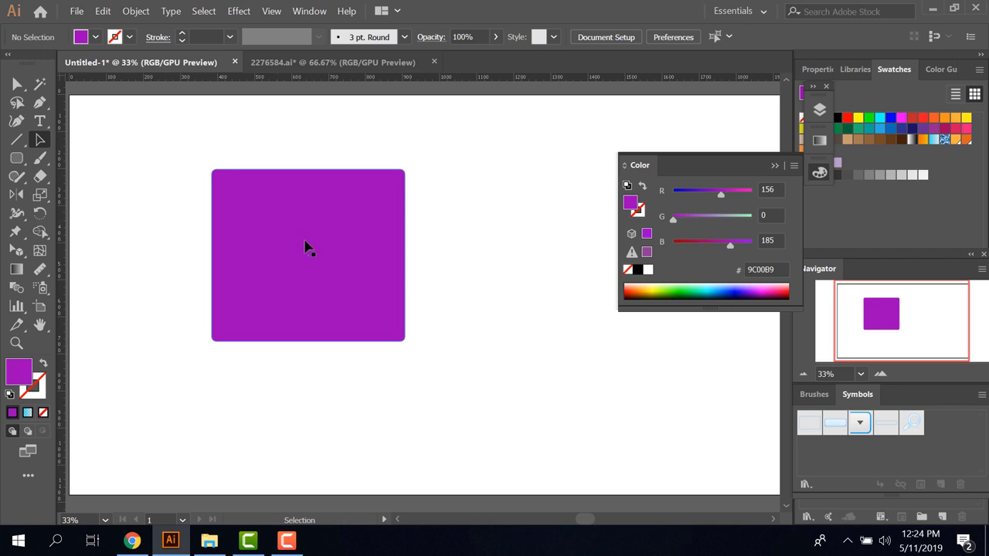
{"action": "left_click", "coordinate": [210, 255]}
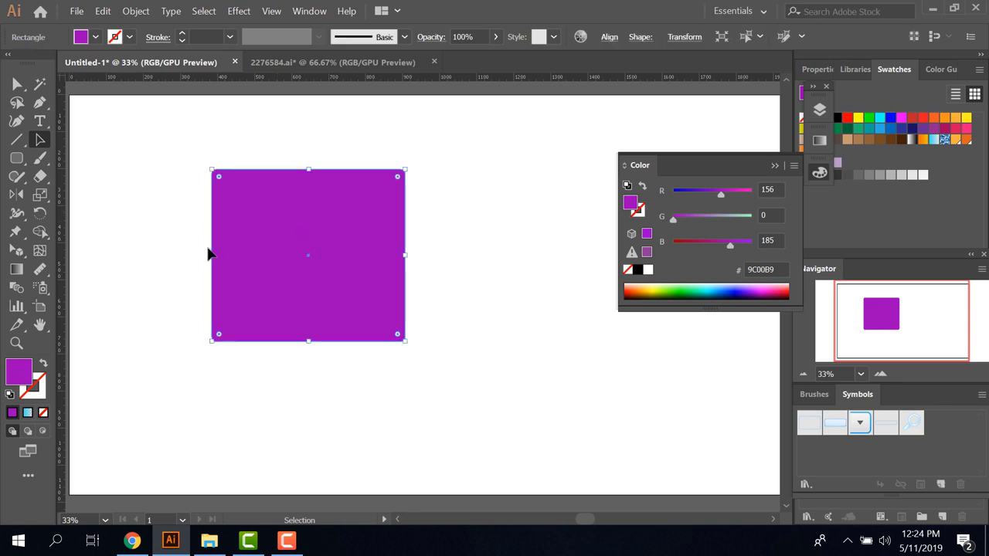
{"action": "left_click", "coordinate": [40, 253]}
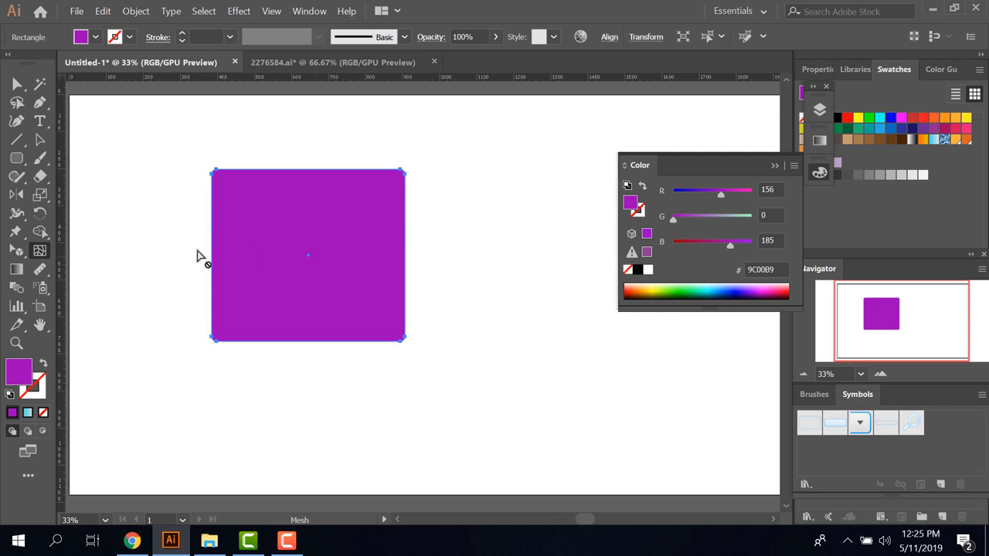
Step: Add six mesh points across the purple rectangle to form a mesh grid
{"action": "left_click", "coordinate": [232, 186]}
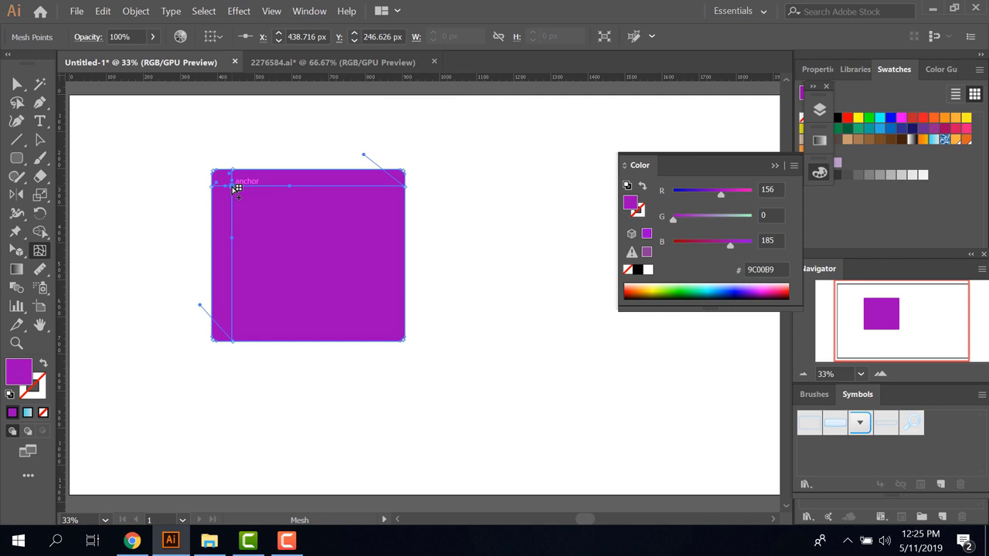
{"action": "left_click", "coordinate": [387, 213]}
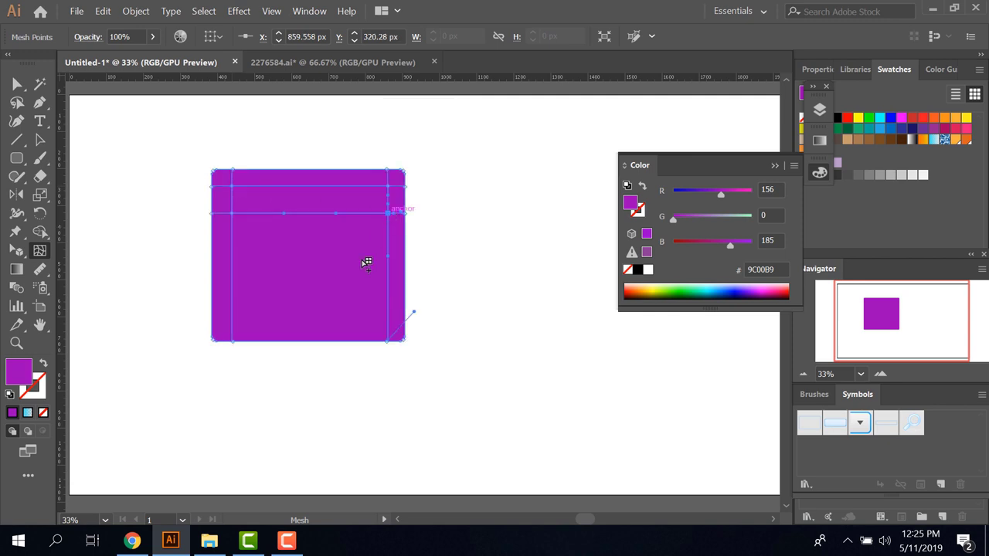
{"action": "left_click", "coordinate": [335, 328]}
{"action": "left_click", "coordinate": [253, 272]}
{"action": "left_click", "coordinate": [301, 234]}
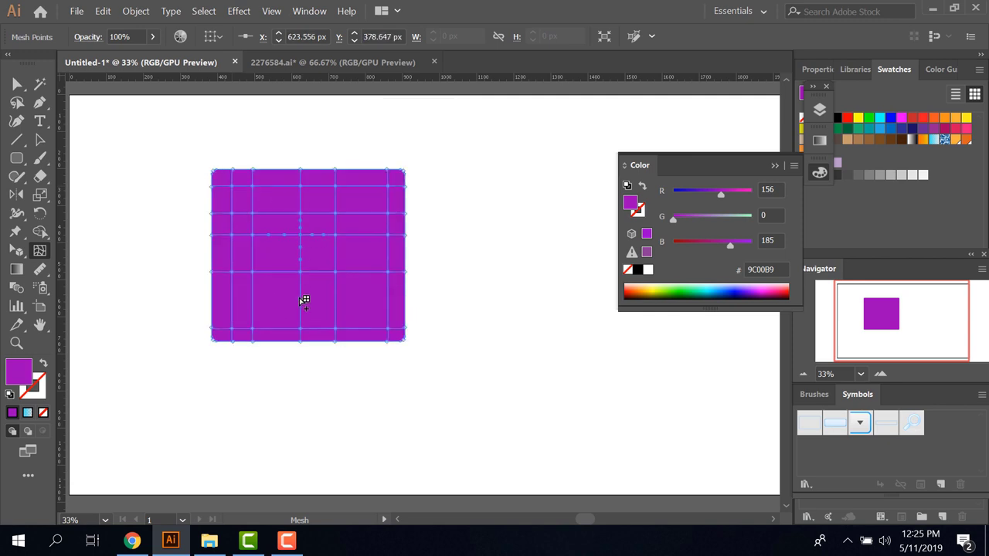
{"action": "left_click", "coordinate": [282, 308]}
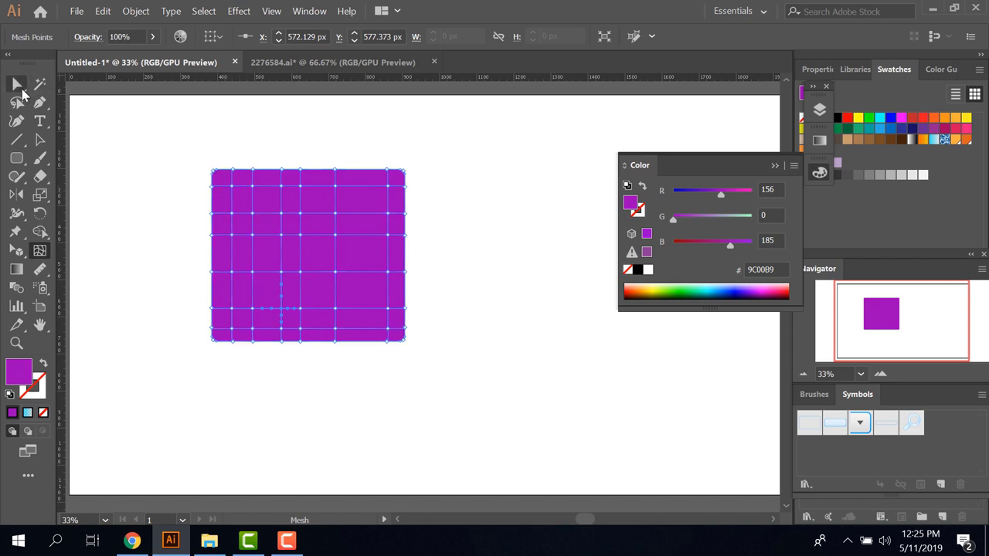
Step: Colour the top-left mesh point blue 001DD0 with the Eyedropper
{"action": "left_click", "coordinate": [20, 87]}
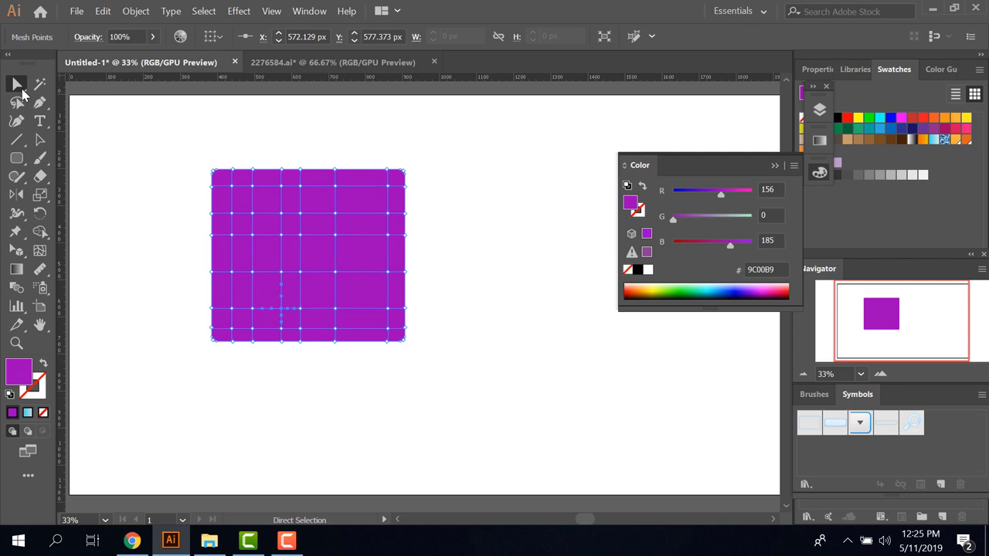
{"action": "left_click", "coordinate": [232, 187]}
{"action": "left_click", "coordinate": [40, 270]}
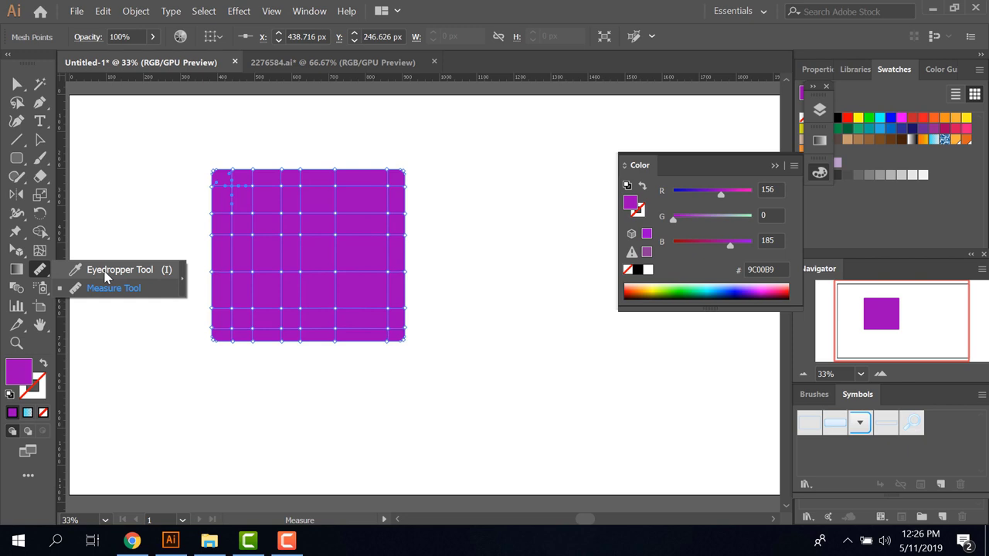
{"action": "left_click", "coordinate": [106, 271]}
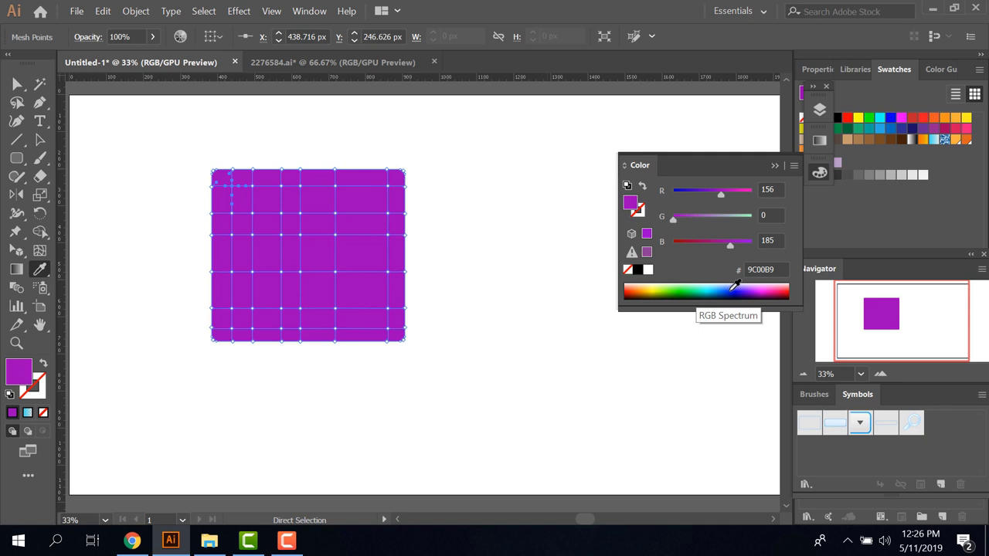
{"action": "left_click", "coordinate": [732, 290]}
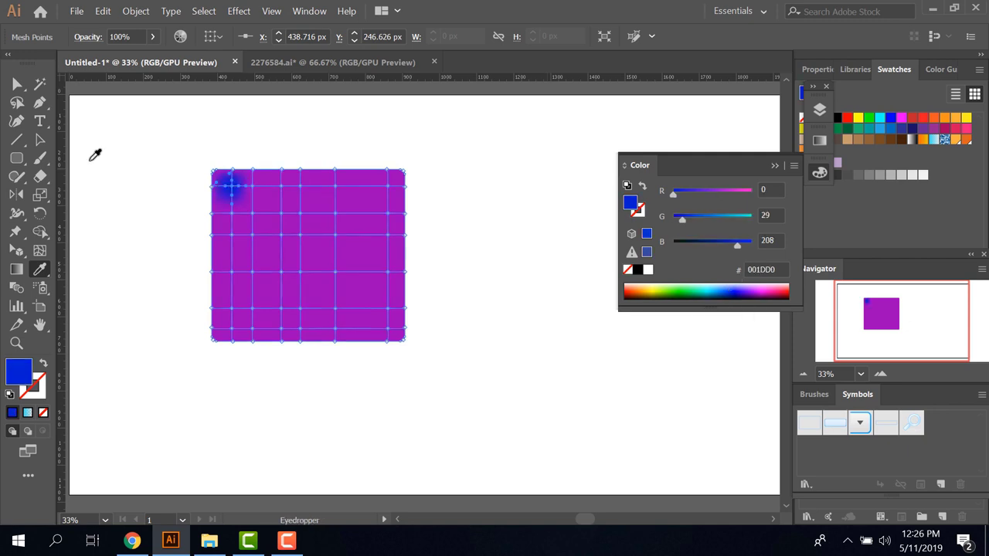
Step: Colour the top-centre mesh point pink D00052 with the Eyedropper
{"action": "left_click", "coordinate": [19, 85]}
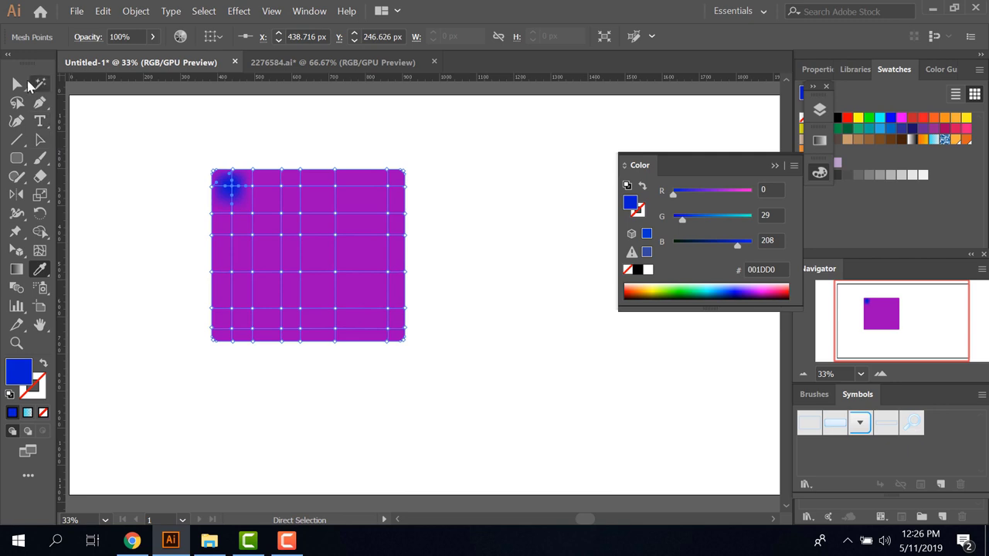
{"action": "left_click", "coordinate": [335, 213]}
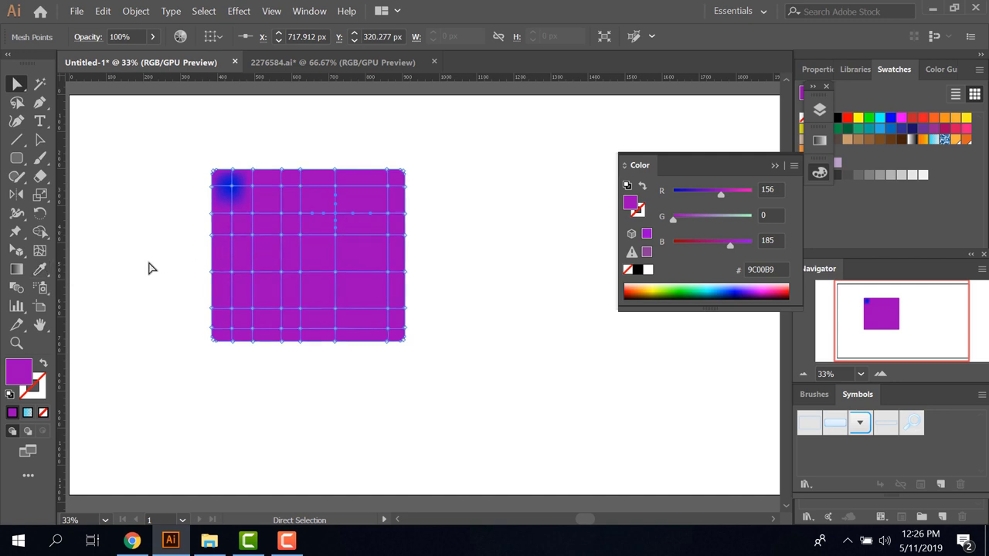
{"action": "left_click", "coordinate": [48, 272]}
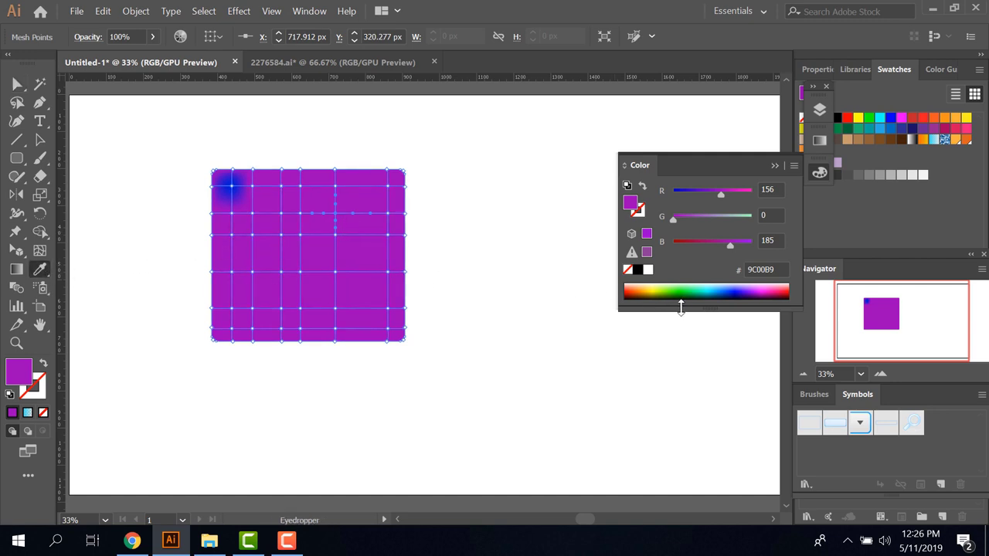
{"action": "left_click", "coordinate": [782, 287]}
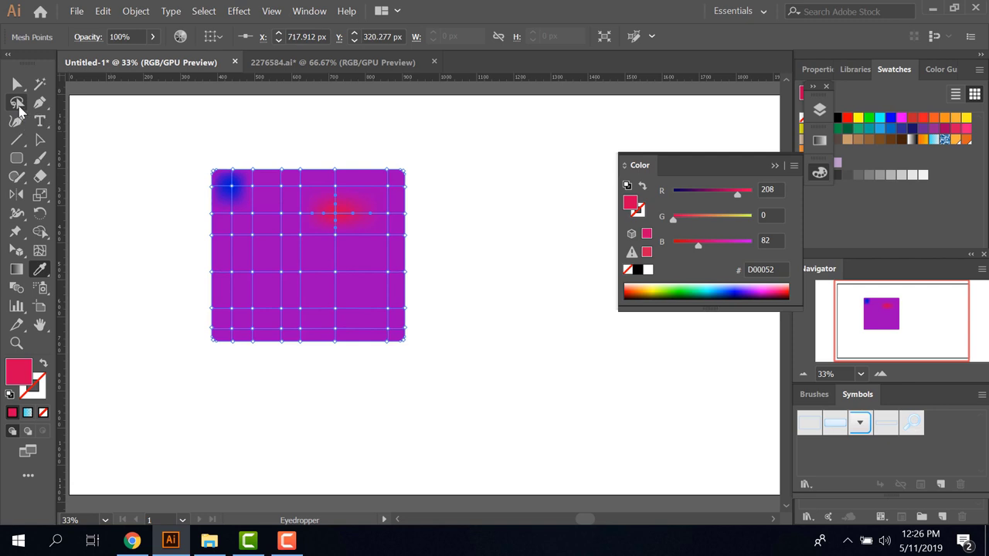
Step: Lasso the lower-left mesh points, colour them olive yellow B6B900, then deselect
{"action": "left_click", "coordinate": [17, 103]}
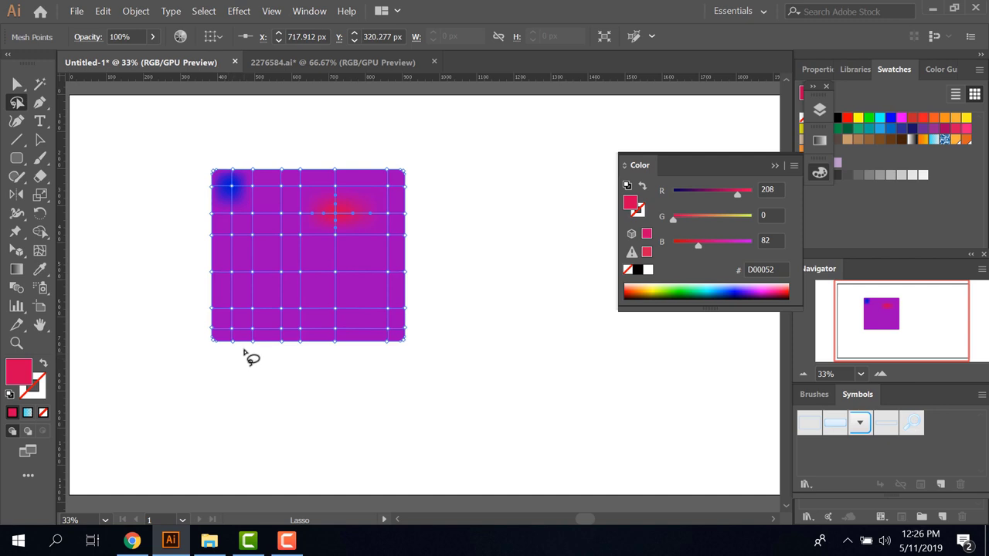
{"action": "mouse_move", "coordinate": [243, 351]}
{"action": "left_mouse_down"}
{"action": "mouse_move", "coordinate": [226, 281]}
{"action": "mouse_move", "coordinate": [324, 301]}
{"action": "mouse_move", "coordinate": [322, 357]}
{"action": "mouse_move", "coordinate": [269, 364]}
{"action": "mouse_move", "coordinate": [246, 353]}
{"action": "left_mouse_up"}
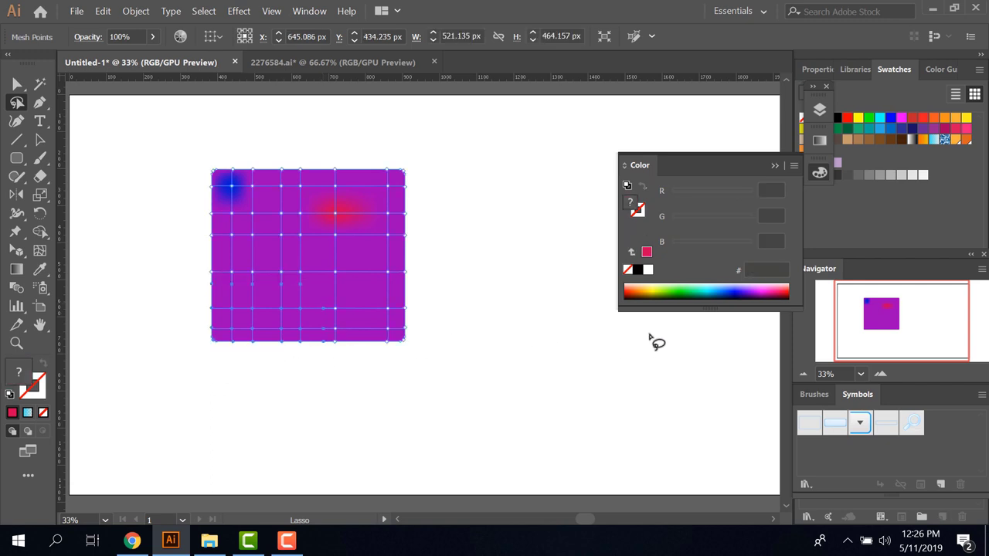
{"action": "left_click", "coordinate": [655, 288]}
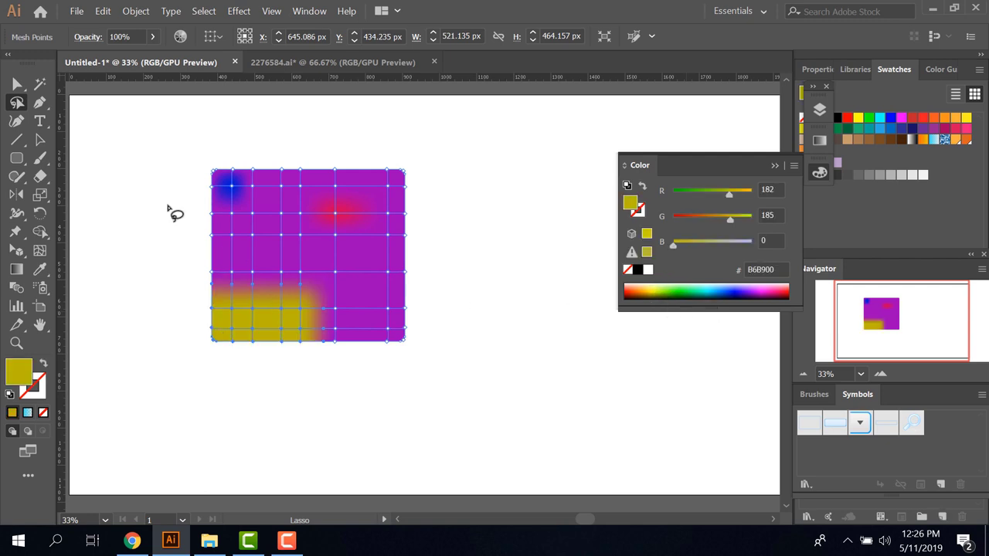
{"action": "left_click", "coordinate": [40, 139]}
{"action": "left_click", "coordinate": [171, 284]}
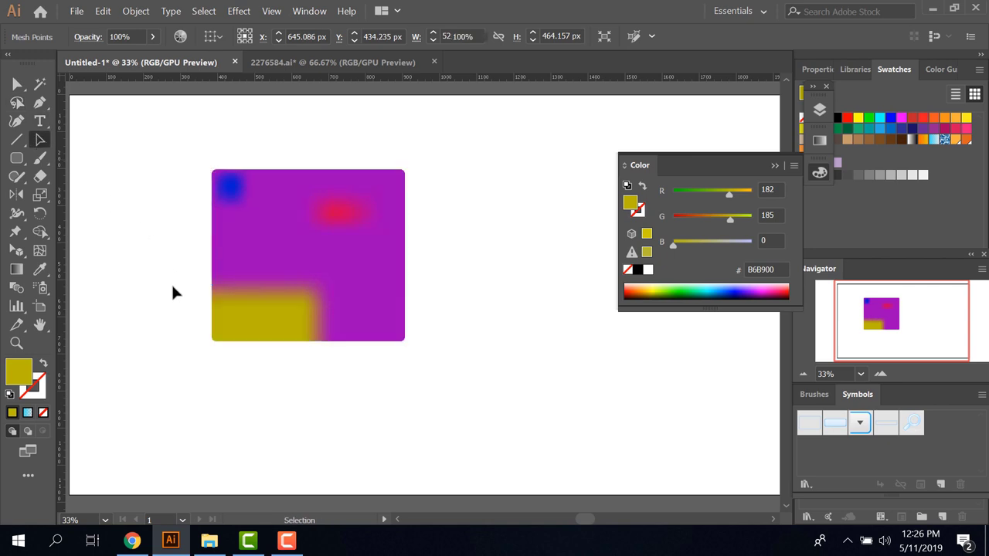
Step: Move the mesh rectangle, then select all and delete it
{"action": "left_click_drag", "start_coordinate": [166, 163], "coordinate": [406, 365]}
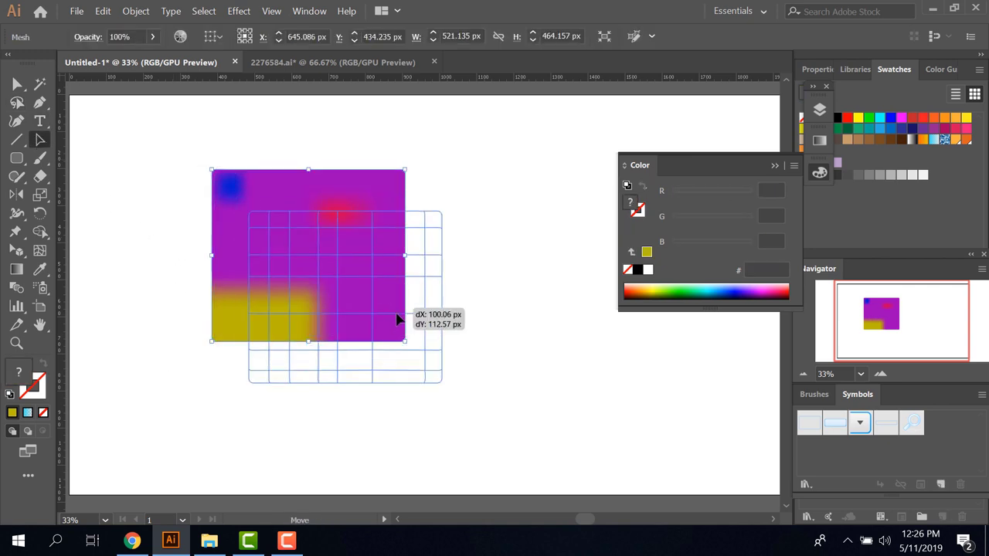
{"action": "mouse_move", "coordinate": [358, 279]}
{"action": "left_mouse_down"}
{"action": "mouse_move", "coordinate": [402, 330]}
{"action": "mouse_move", "coordinate": [404, 302]}
{"action": "left_mouse_up"}
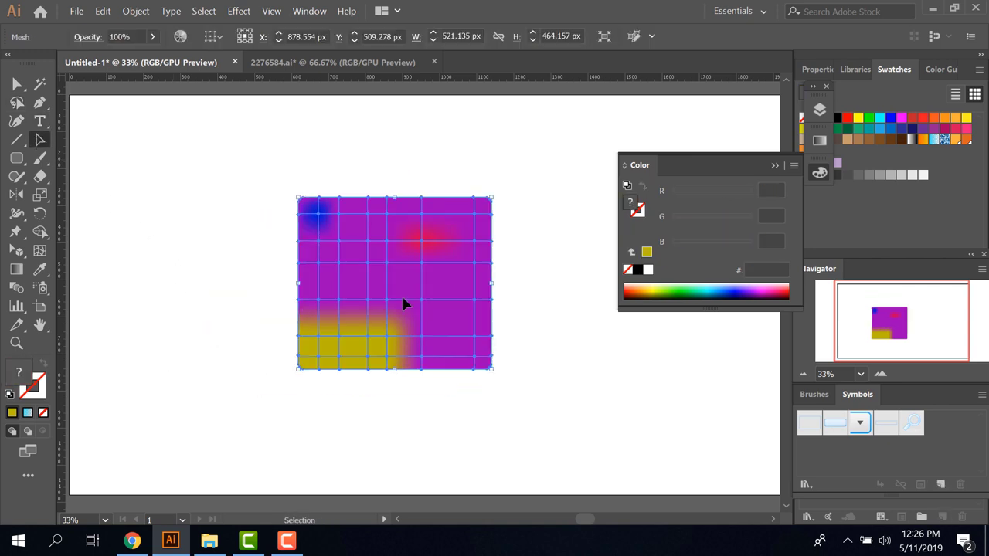
{"action": "left_click", "coordinate": [238, 282]}
{"action": "key", "text": "ctrl+a"}
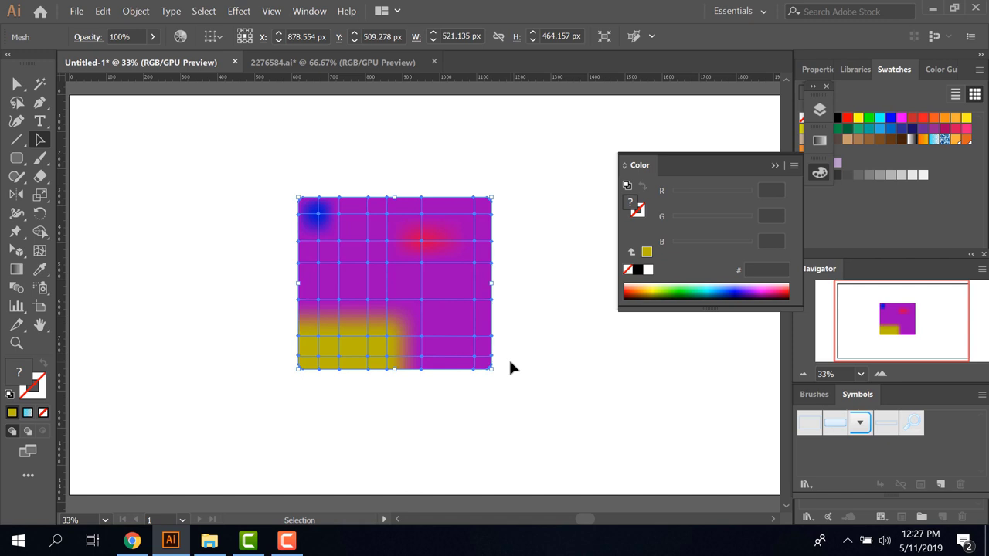
{"action": "key", "text": "Delete"}
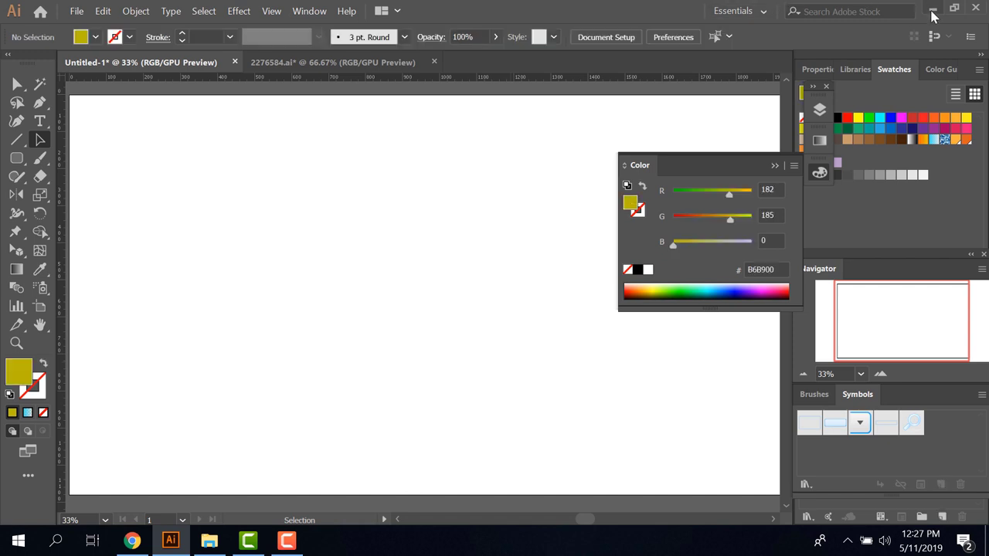
Step: Minimize Illustrator and Chrome and drag braeburn.jpg from the desktop into Illustrator
{"action": "left_click", "coordinate": [933, 8]}
{"action": "left_click", "coordinate": [896, 17]}
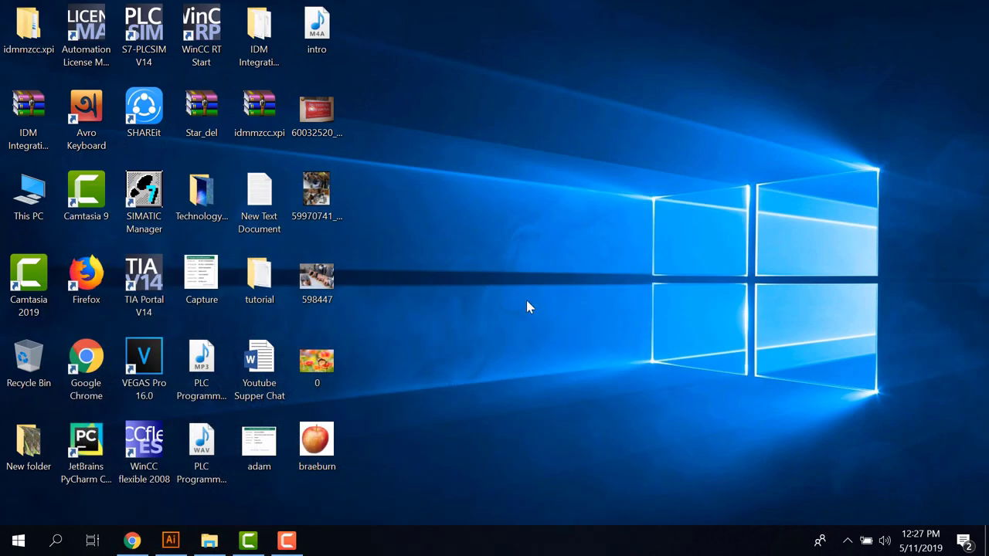
{"action": "left_click_drag", "start_coordinate": [330, 461], "coordinate": [363, 287]}
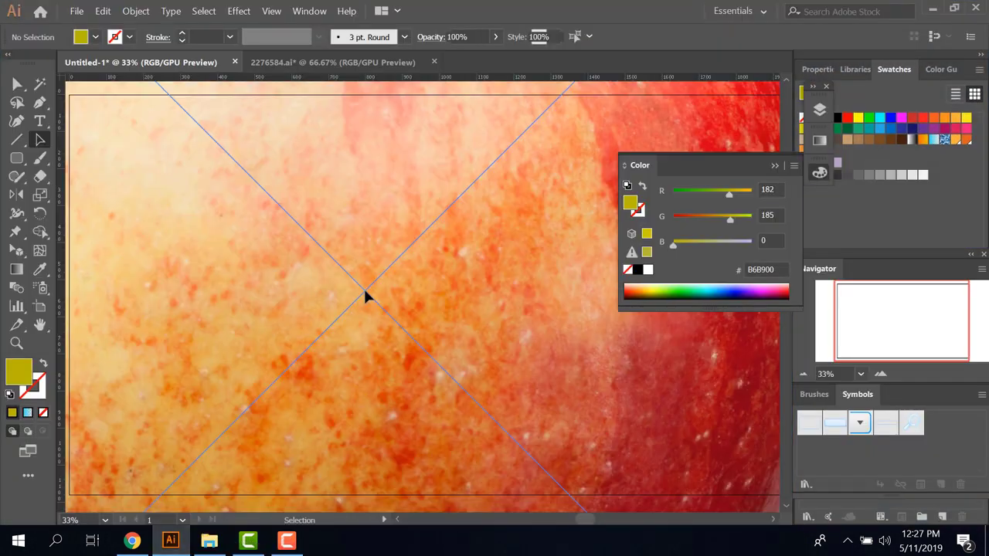
Step: Place braeburn.jpg mid-artboard, scale it to about 560 px, and show Layers
{"action": "mouse_move", "coordinate": [479, 205]}
{"action": "left_mouse_down"}
{"action": "mouse_move", "coordinate": [345, 331]}
{"action": "mouse_move", "coordinate": [424, 289]}
{"action": "mouse_move", "coordinate": [534, 186]}
{"action": "left_mouse_up"}
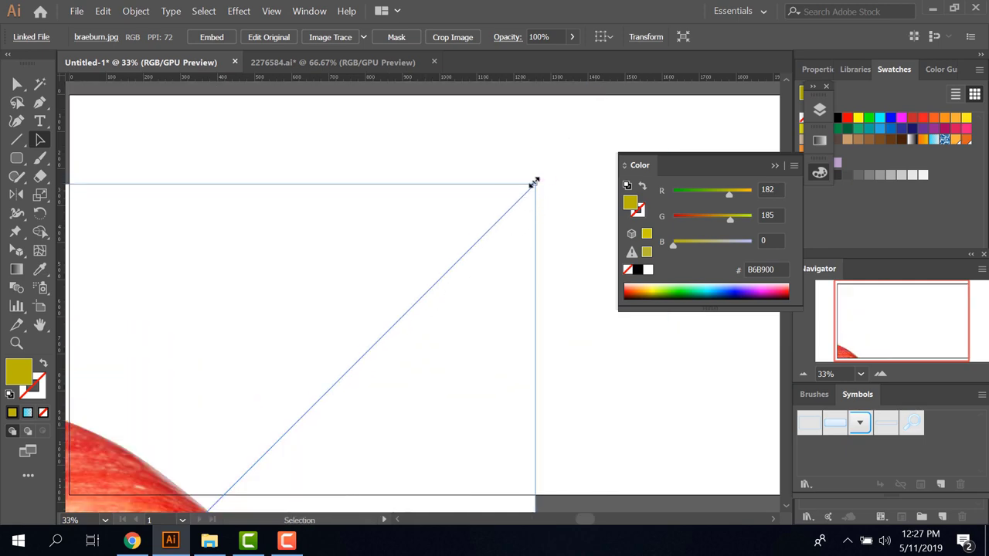
{"action": "mouse_move", "coordinate": [534, 184]}
{"action": "left_mouse_down"}
{"action": "mouse_move", "coordinate": [276, 432]}
{"action": "mouse_move", "coordinate": [144, 472]}
{"action": "mouse_move", "coordinate": [469, 187]}
{"action": "mouse_move", "coordinate": [598, 168]}
{"action": "mouse_move", "coordinate": [537, 214]}
{"action": "mouse_move", "coordinate": [333, 417]}
{"action": "mouse_move", "coordinate": [312, 453]}
{"action": "left_mouse_up"}
{"action": "left_click_drag", "start_coordinate": [221, 475], "coordinate": [456, 155]}
{"action": "mouse_move", "coordinate": [551, 134]}
{"action": "left_mouse_down"}
{"action": "mouse_move", "coordinate": [416, 250]}
{"action": "mouse_move", "coordinate": [414, 265]}
{"action": "mouse_move", "coordinate": [383, 265]}
{"action": "left_mouse_up"}
{"action": "left_click", "coordinate": [309, 11]}
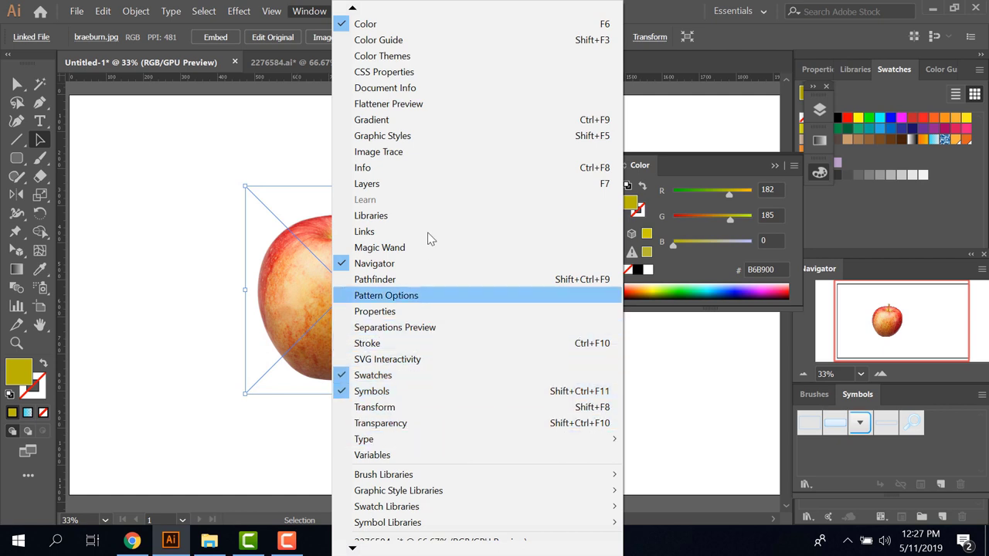
{"action": "left_click", "coordinate": [432, 185]}
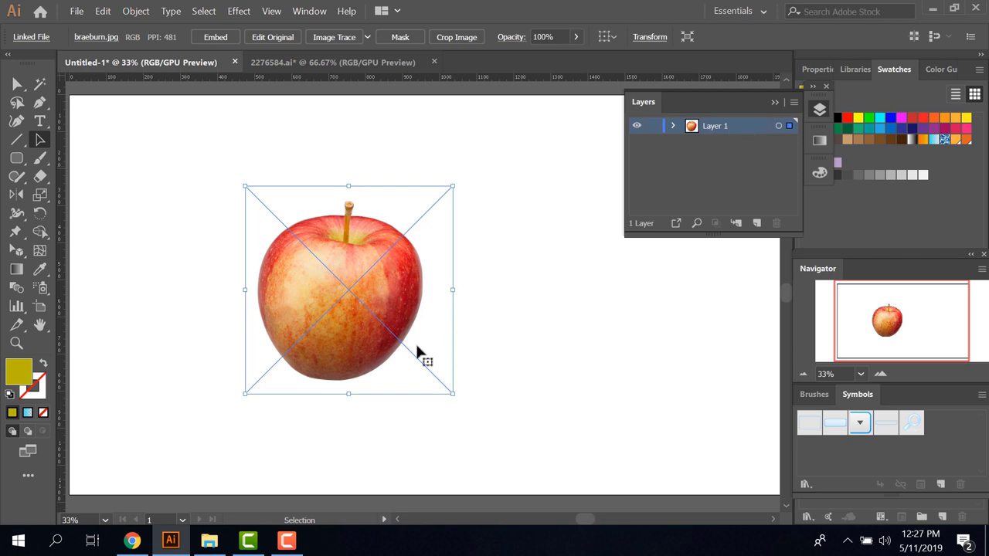
Step: Open Layer 1's options and make it a Template layer
{"action": "double_click", "coordinate": [747, 125]}
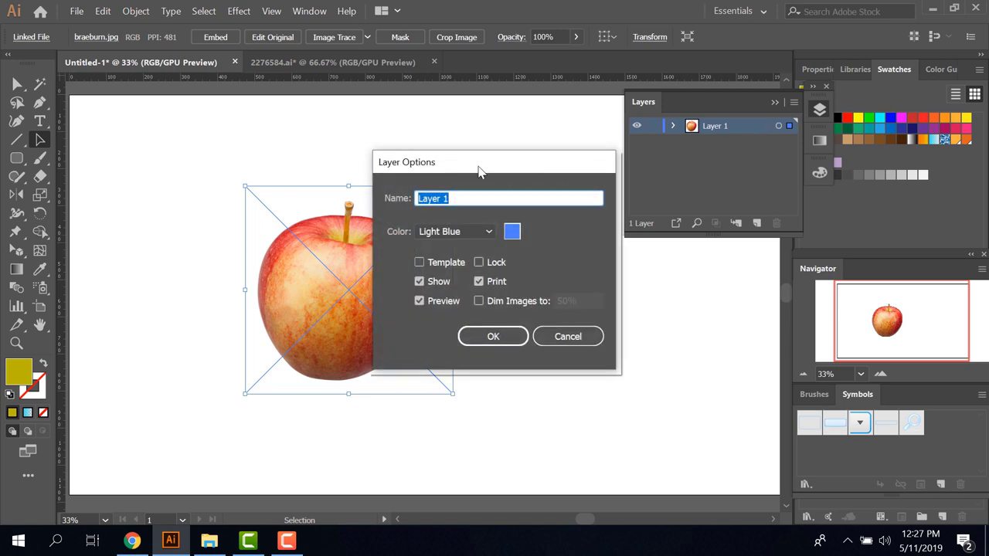
{"action": "left_click_drag", "start_coordinate": [479, 166], "coordinate": [657, 167]}
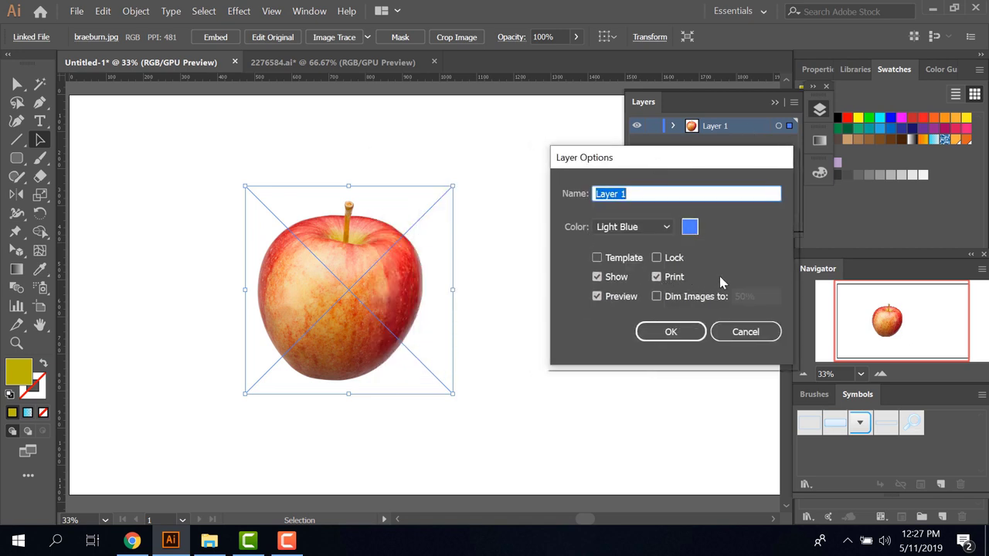
{"action": "left_click", "coordinate": [598, 278]}
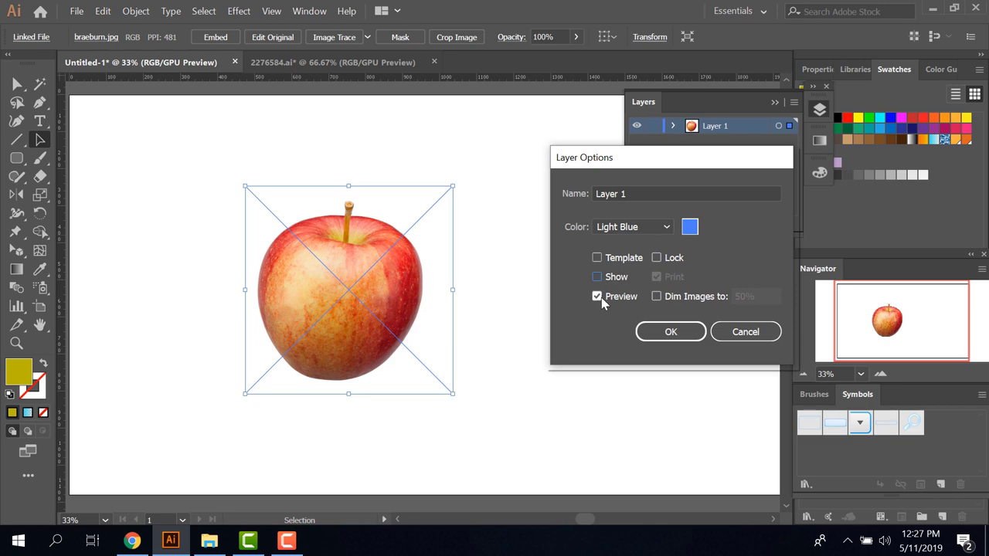
{"action": "left_click", "coordinate": [597, 258]}
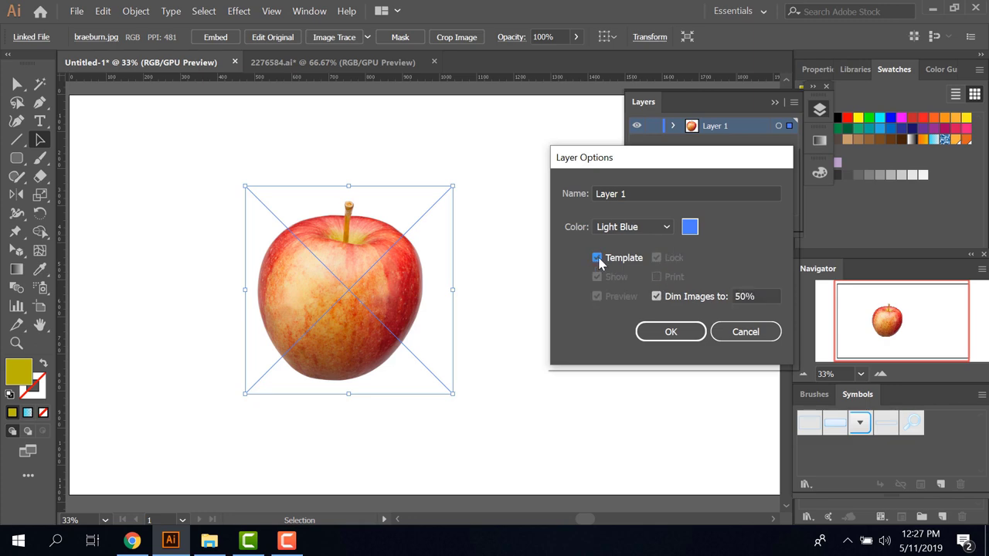
Step: Give Layer 1 a dark maroon colour with 50% dimming, then move the apple right
{"action": "left_click", "coordinate": [690, 227]}
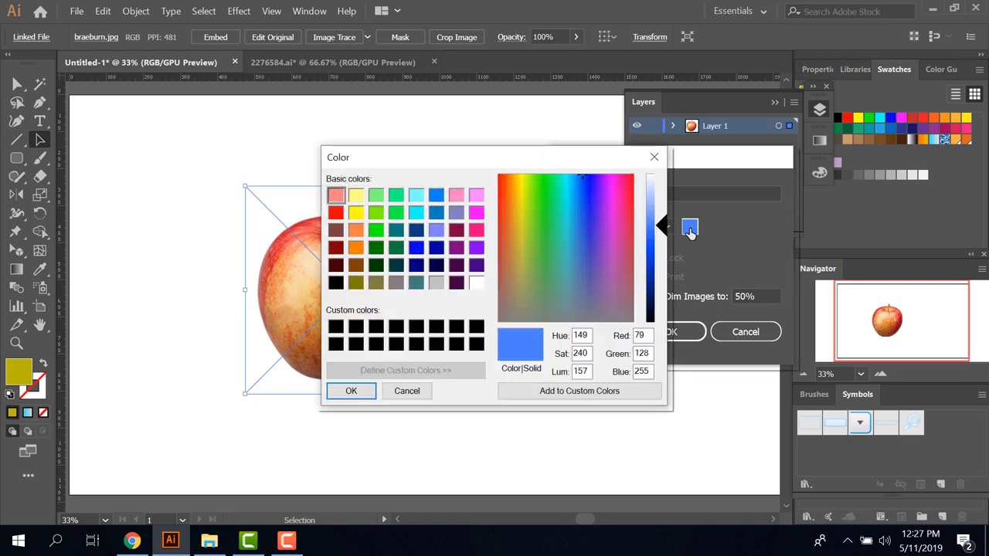
{"action": "left_click", "coordinate": [456, 229]}
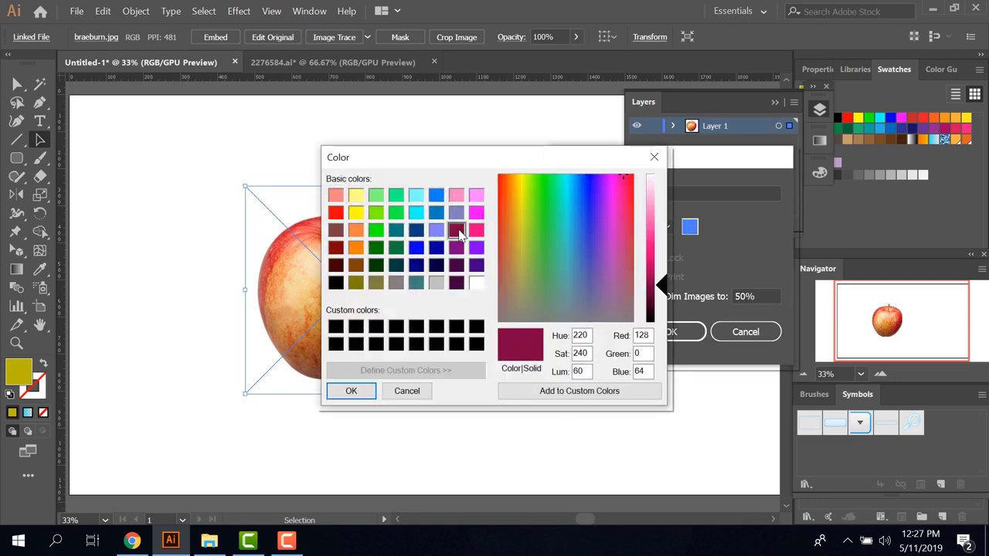
{"action": "left_click", "coordinate": [350, 391]}
{"action": "left_click", "coordinate": [637, 226]}
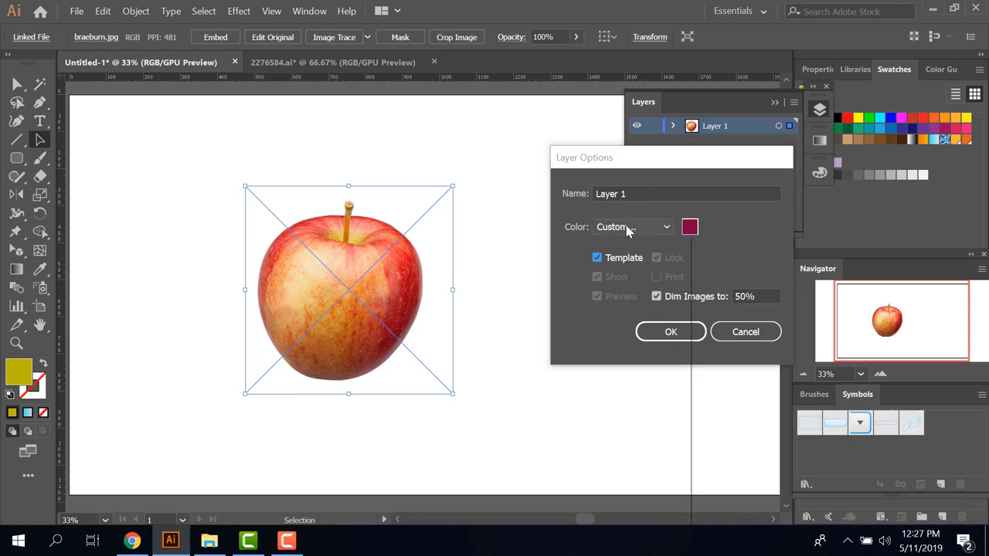
{"action": "left_click", "coordinate": [733, 244]}
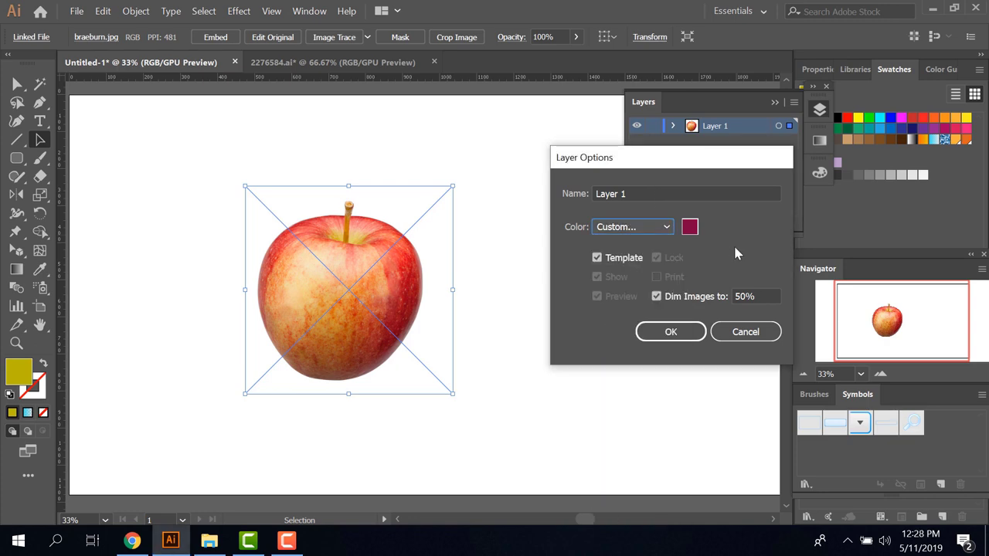
{"action": "left_click", "coordinate": [776, 296]}
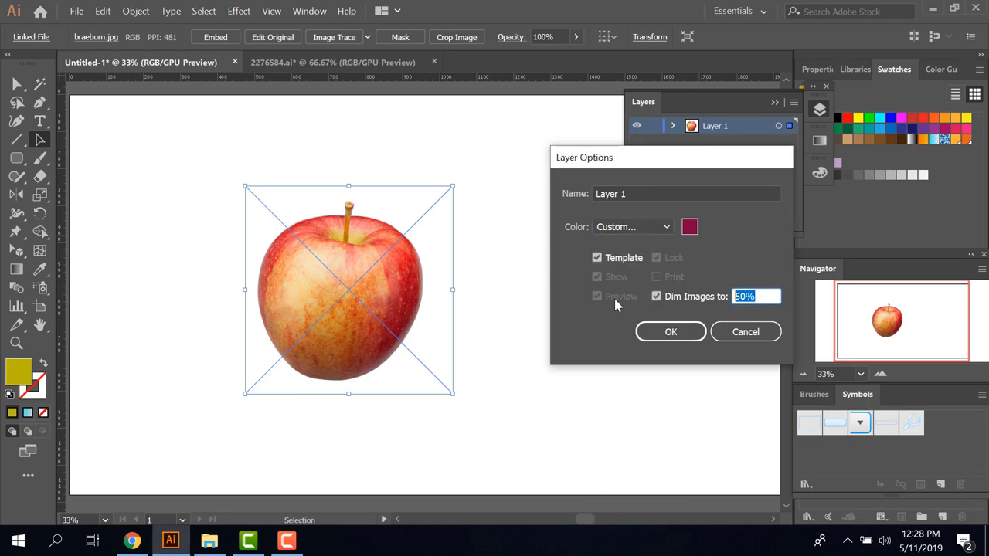
{"action": "left_click", "coordinate": [670, 332]}
{"action": "left_click_drag", "start_coordinate": [300, 305], "coordinate": [394, 300]}
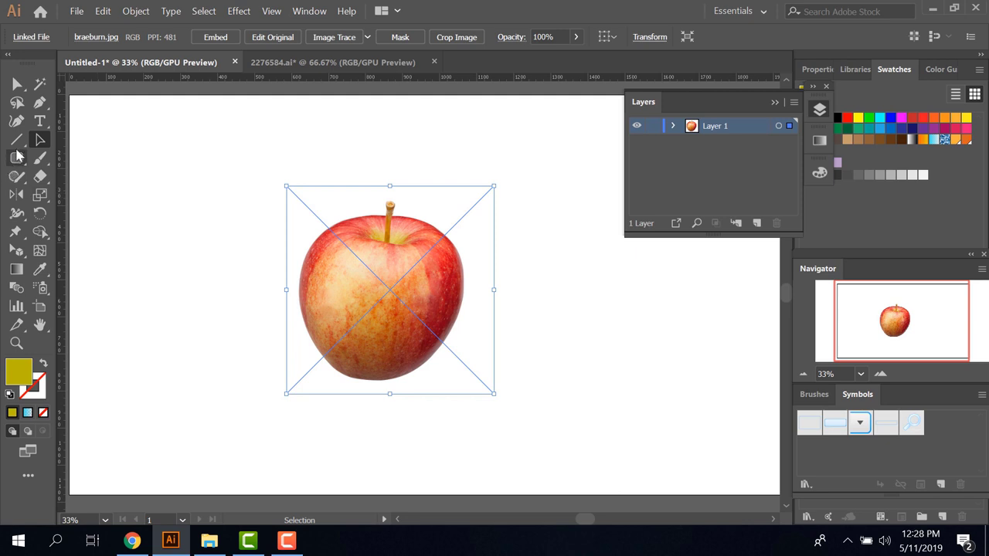
Step: Trace a closed curved Pen path around the apple's outline
{"action": "left_click", "coordinate": [42, 105]}
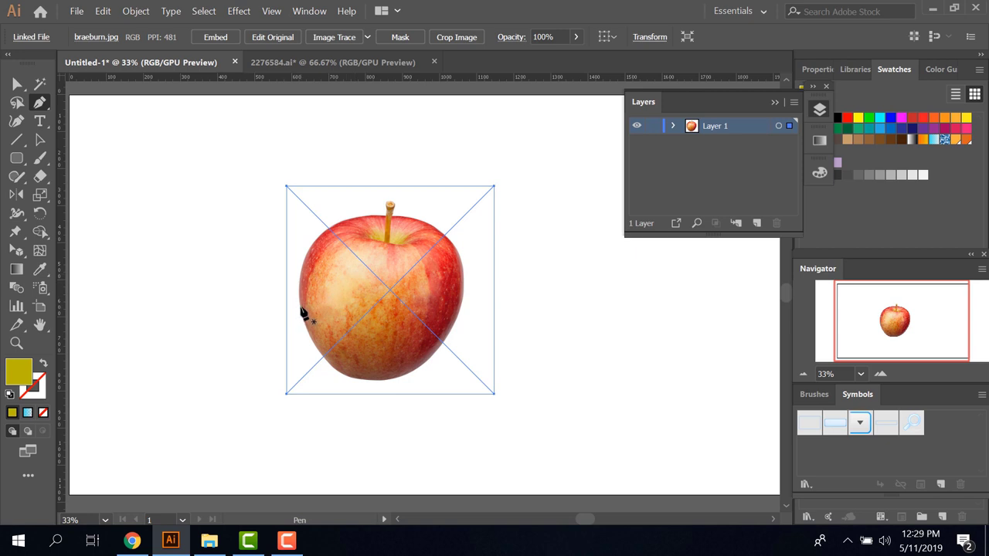
{"action": "left_click", "coordinate": [300, 307]}
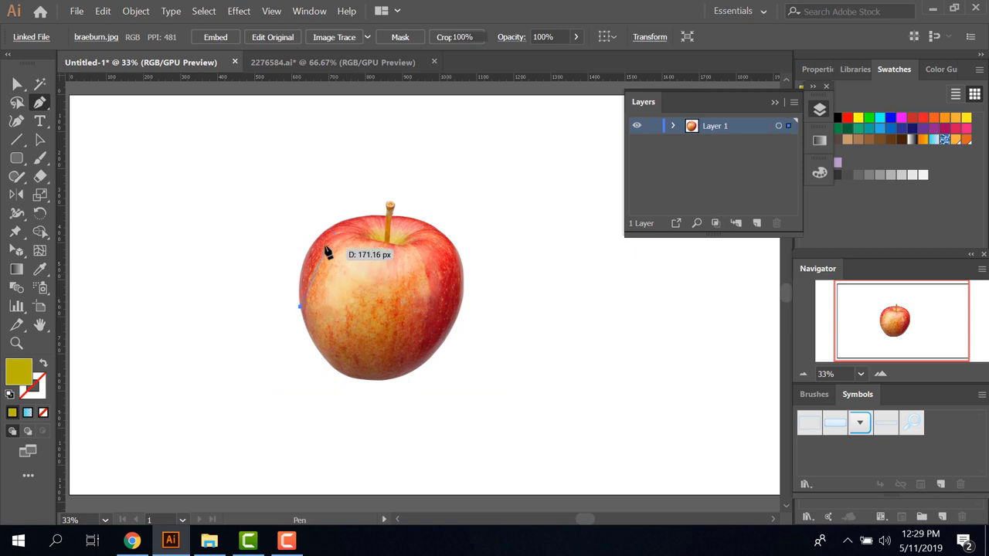
{"action": "left_click_drag", "start_coordinate": [330, 229], "coordinate": [368, 202]}
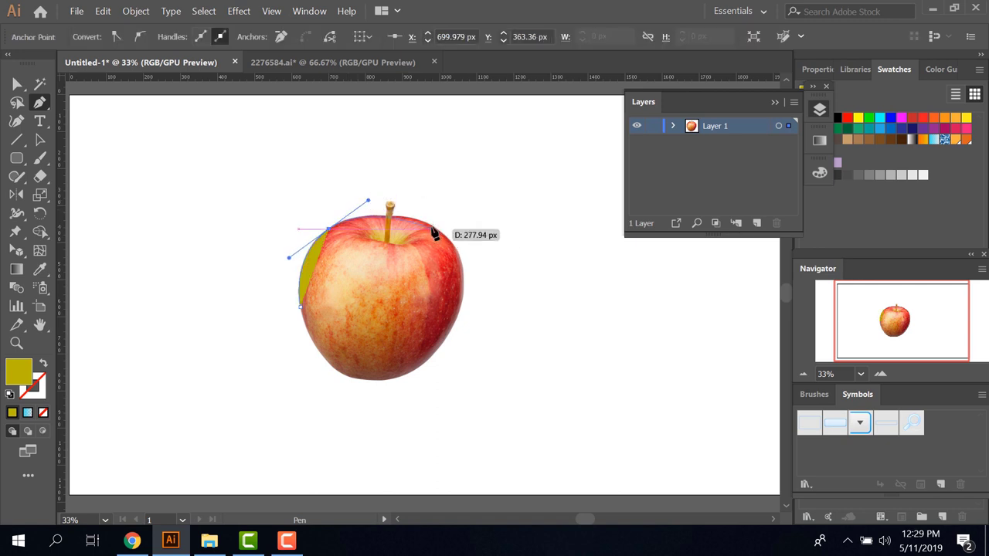
{"action": "left_click", "coordinate": [434, 229]}
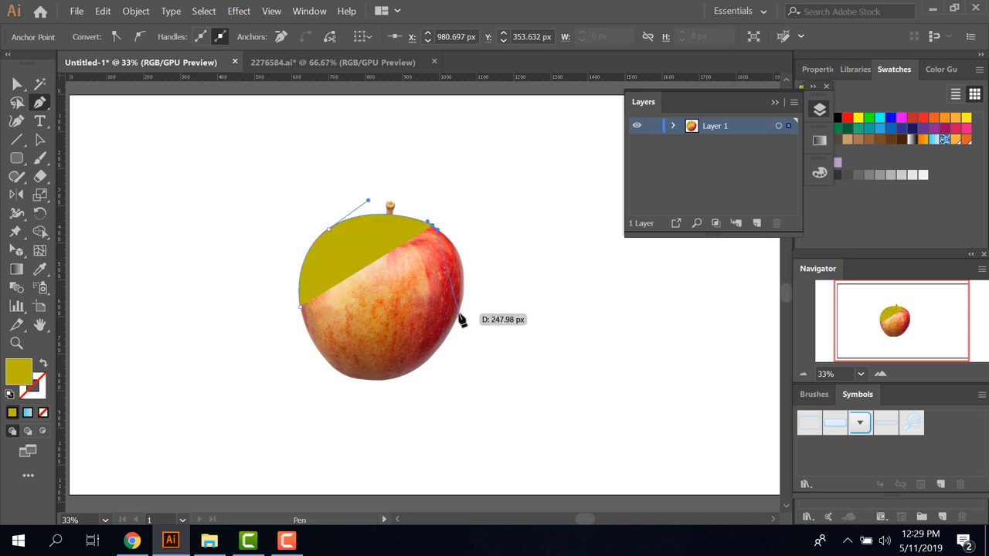
{"action": "left_click_drag", "start_coordinate": [461, 315], "coordinate": [444, 387]}
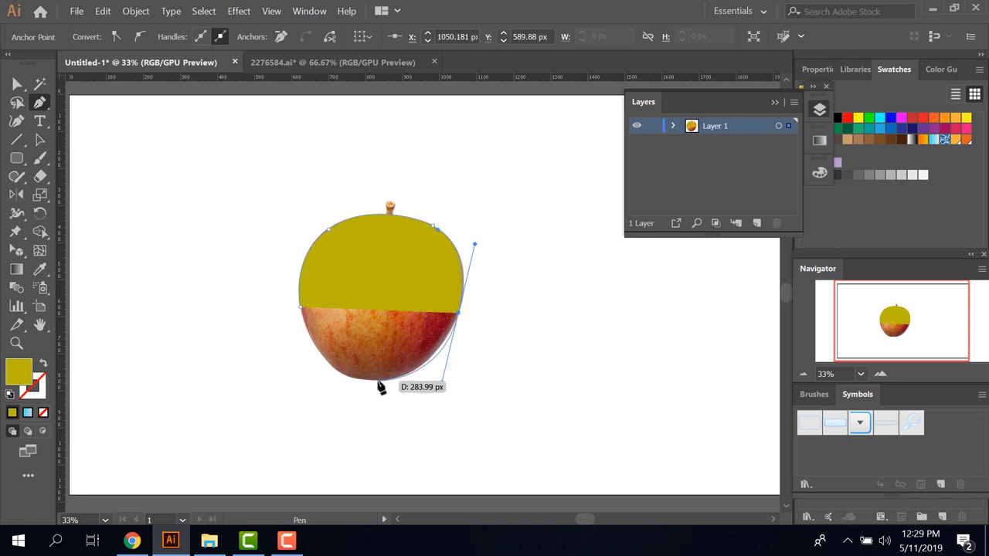
{"action": "left_click", "coordinate": [379, 381]}
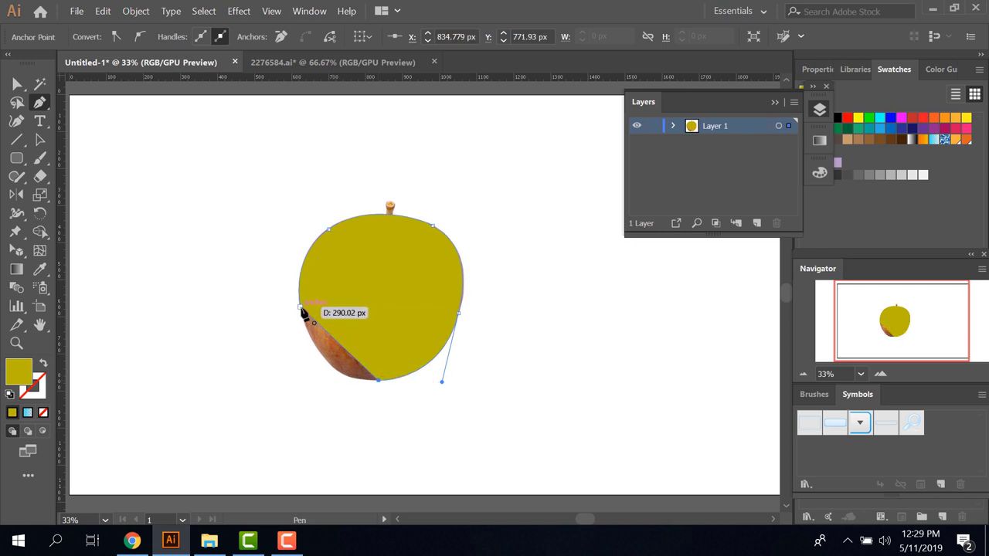
{"action": "left_click_drag", "start_coordinate": [300, 308], "coordinate": [300, 257]}
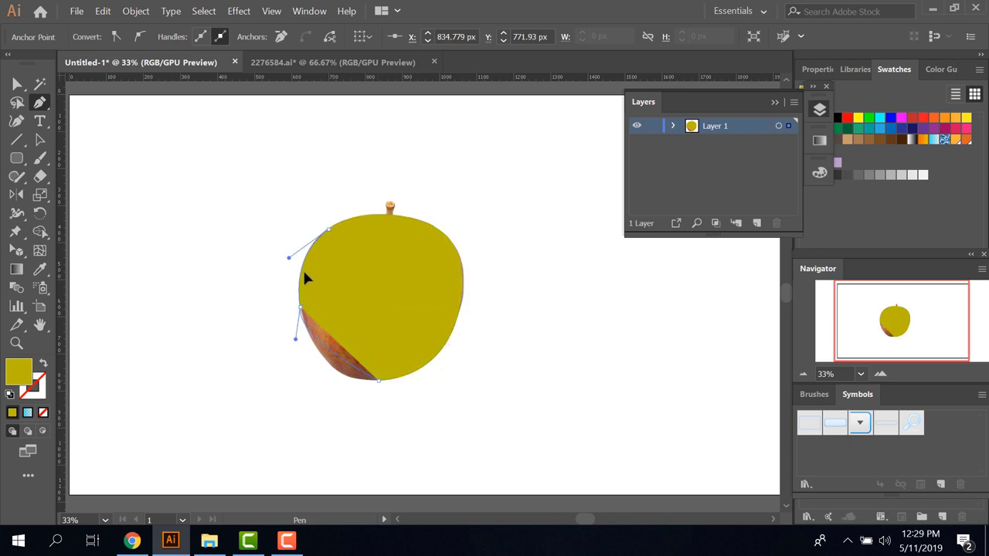
{"action": "left_click_drag", "start_coordinate": [300, 257], "coordinate": [282, 231]}
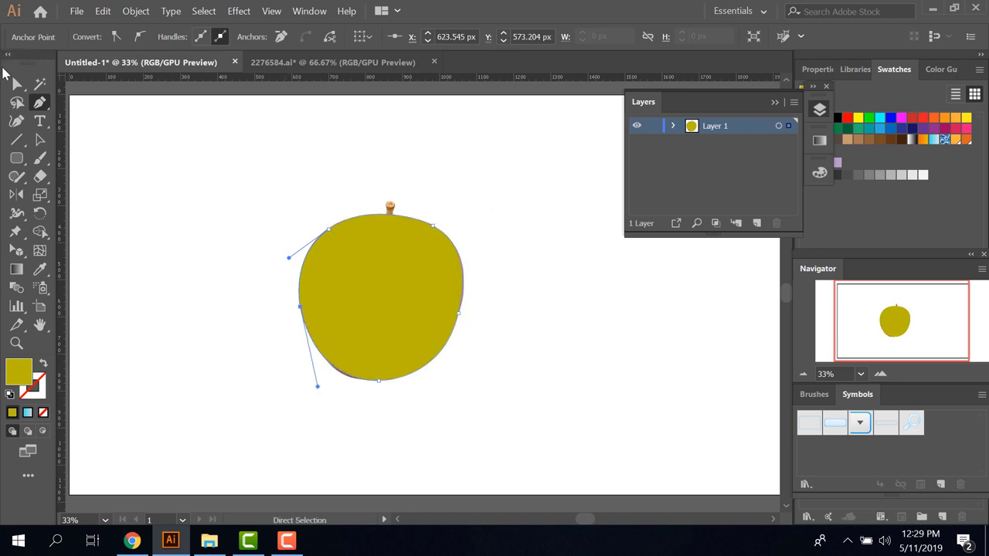
Step: Finish the olive apple shape and select the photo beneath by its stem
{"action": "left_click", "coordinate": [40, 140]}
{"action": "left_click", "coordinate": [171, 196]}
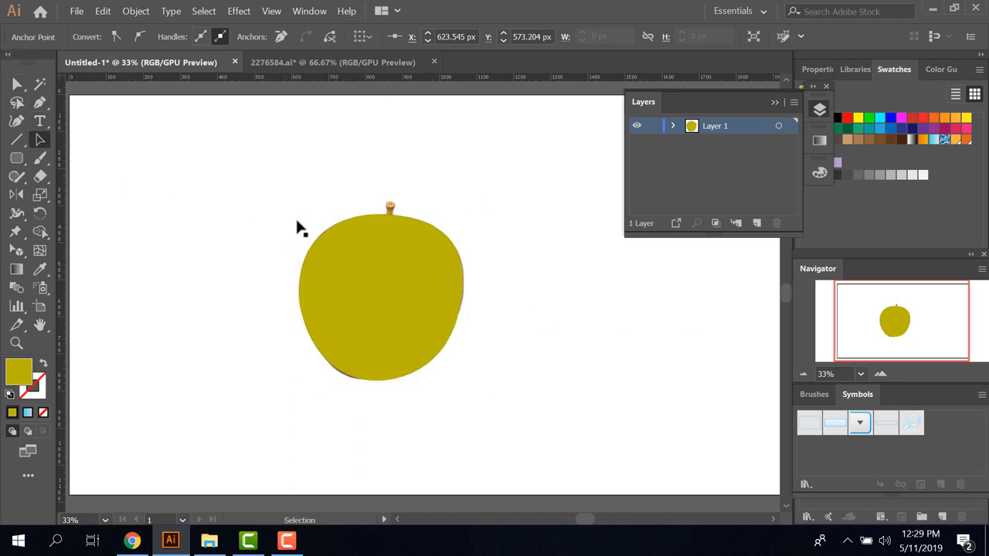
{"action": "mouse_move", "coordinate": [312, 241]}
{"action": "left_mouse_down"}
{"action": "mouse_move", "coordinate": [354, 288]}
{"action": "mouse_move", "coordinate": [297, 226]}
{"action": "left_mouse_up"}
{"action": "left_click", "coordinate": [583, 215]}
{"action": "left_click", "coordinate": [388, 208]}
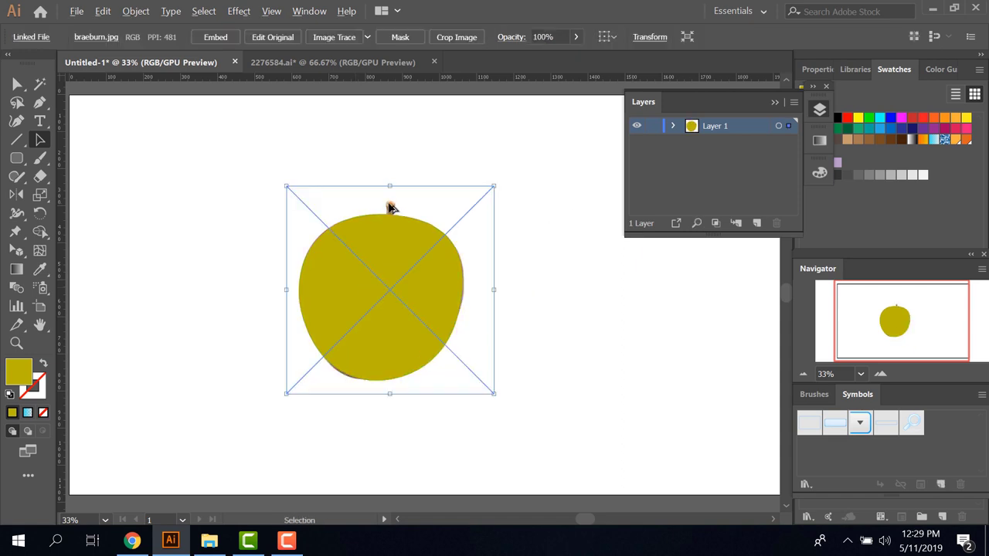
Step: Alt-drag a copy of the apple photo to the right and marquee-select the olive shape
{"action": "left_click_drag", "start_coordinate": [390, 207], "coordinate": [689, 286]}
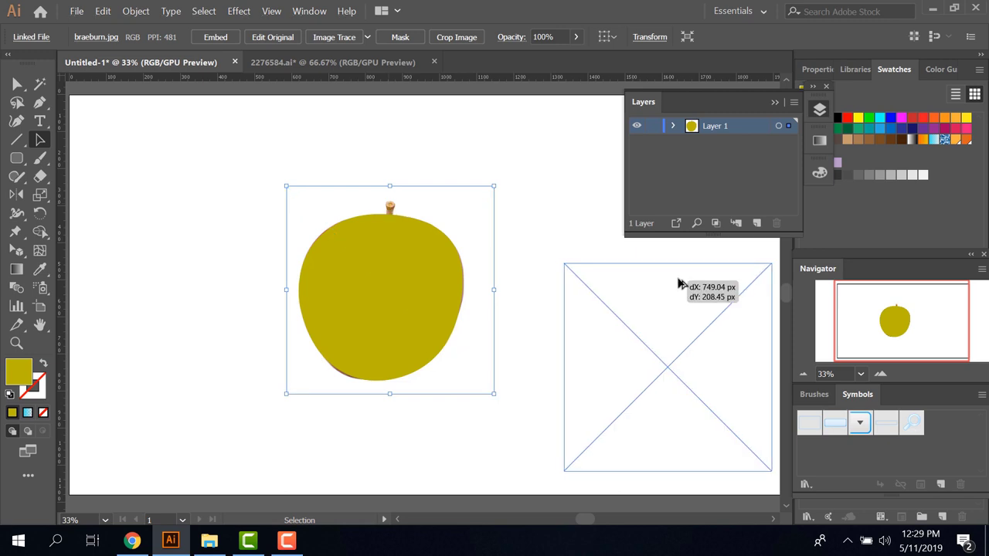
{"action": "left_click", "coordinate": [282, 285]}
{"action": "mouse_move", "coordinate": [263, 194]}
{"action": "left_mouse_down"}
{"action": "mouse_move", "coordinate": [390, 290]}
{"action": "mouse_move", "coordinate": [389, 320]}
{"action": "left_mouse_up"}
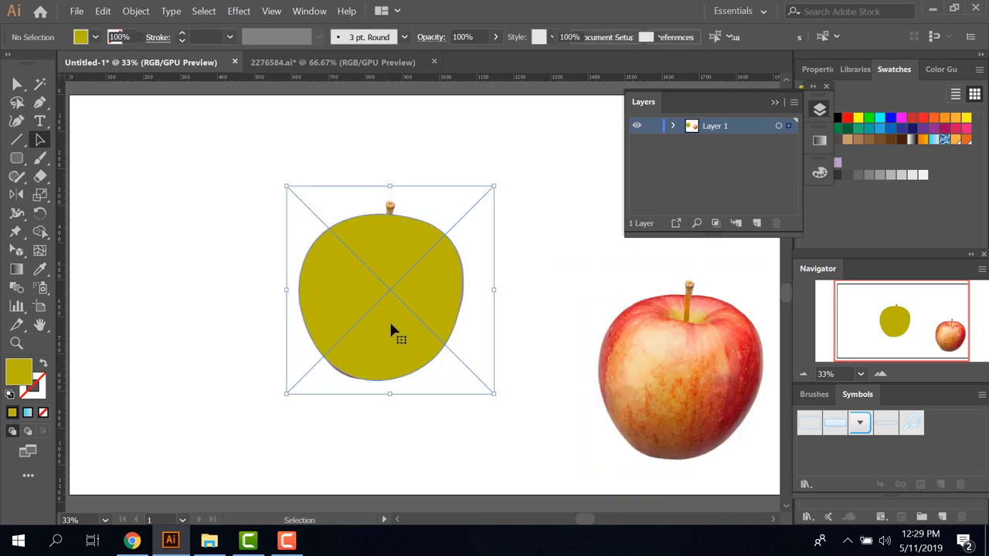
Step: Set Create Gradient Mesh to 10 rows and 10 columns
{"action": "left_click", "coordinate": [136, 12]}
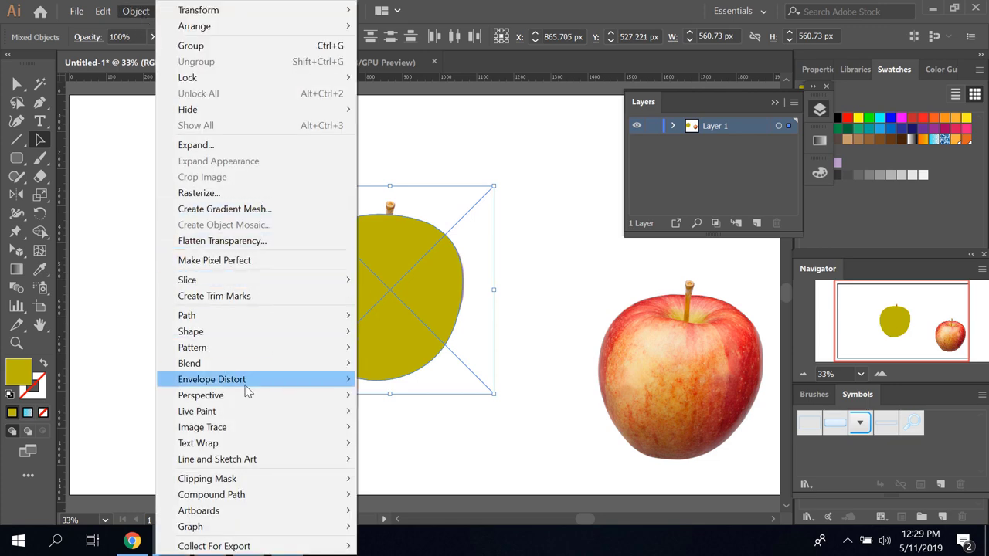
{"action": "mouse_move", "coordinate": [193, 348]}
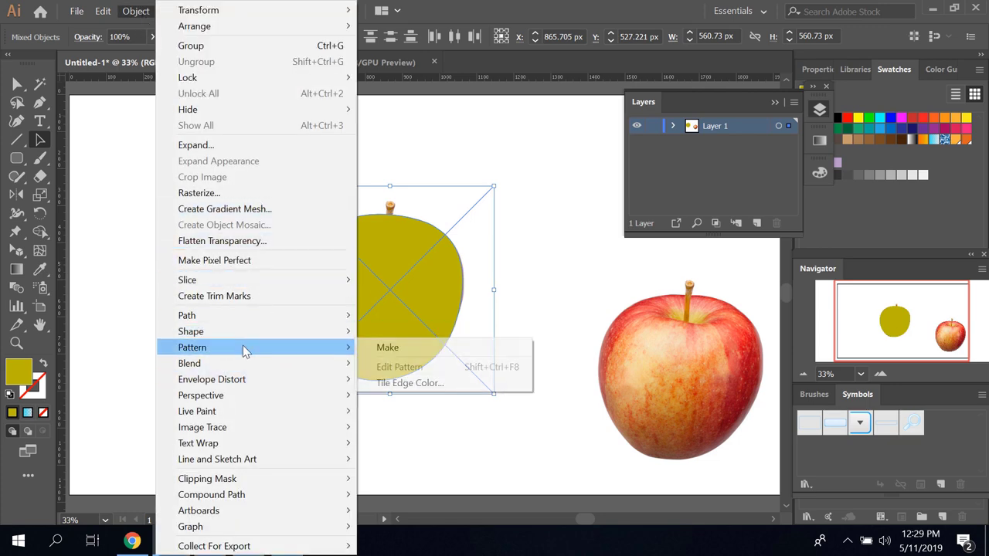
{"action": "left_click", "coordinate": [246, 214]}
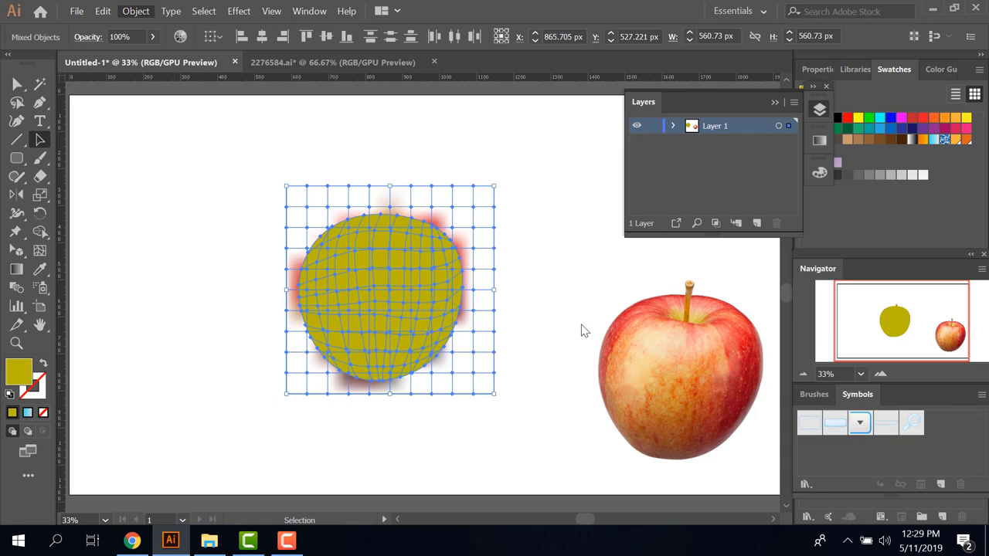
{"action": "mouse_move", "coordinate": [497, 187]}
{"action": "left_mouse_down"}
{"action": "mouse_move", "coordinate": [671, 136]}
{"action": "mouse_move", "coordinate": [595, 132]}
{"action": "left_mouse_up"}
{"action": "left_click", "coordinate": [599, 271]}
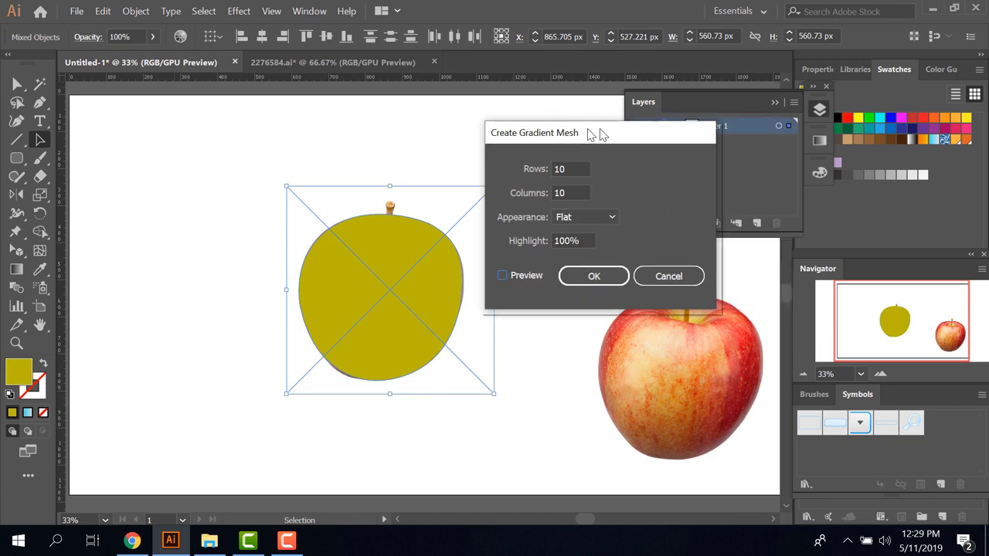
{"action": "double_click", "coordinate": [565, 168]}
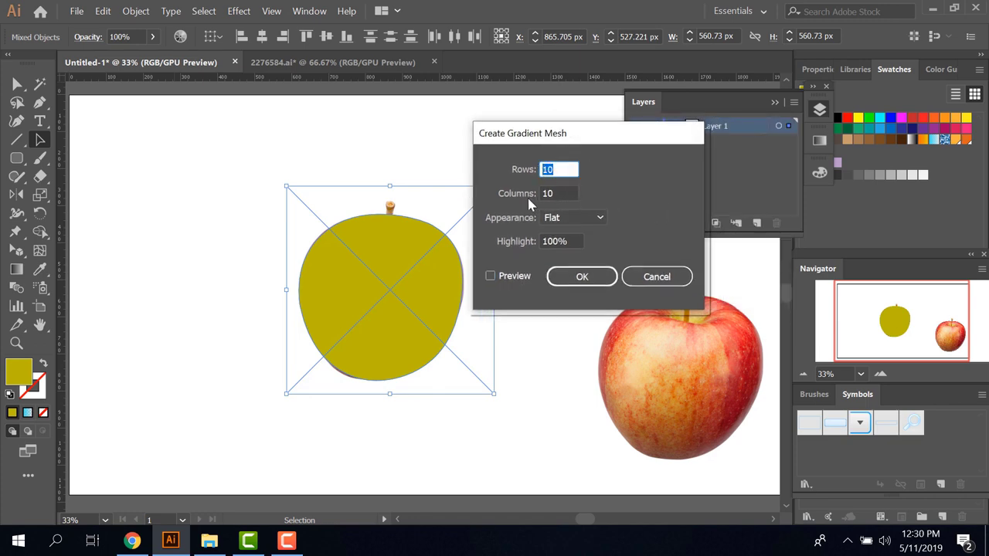
{"action": "double_click", "coordinate": [563, 192]}
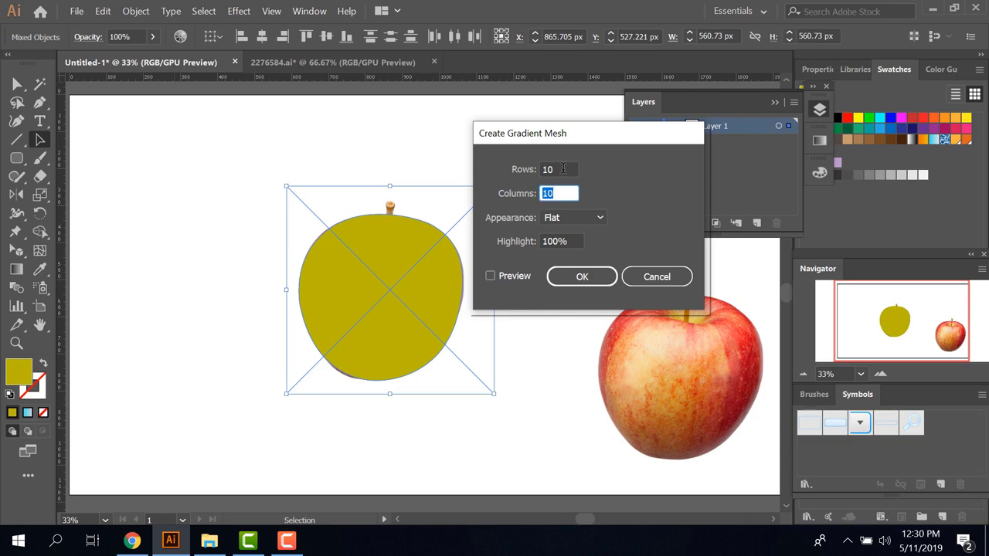
{"action": "key", "text": "shift+Tab"}
{"action": "key", "text": "Tab"}
{"action": "double_click", "coordinate": [570, 241]}
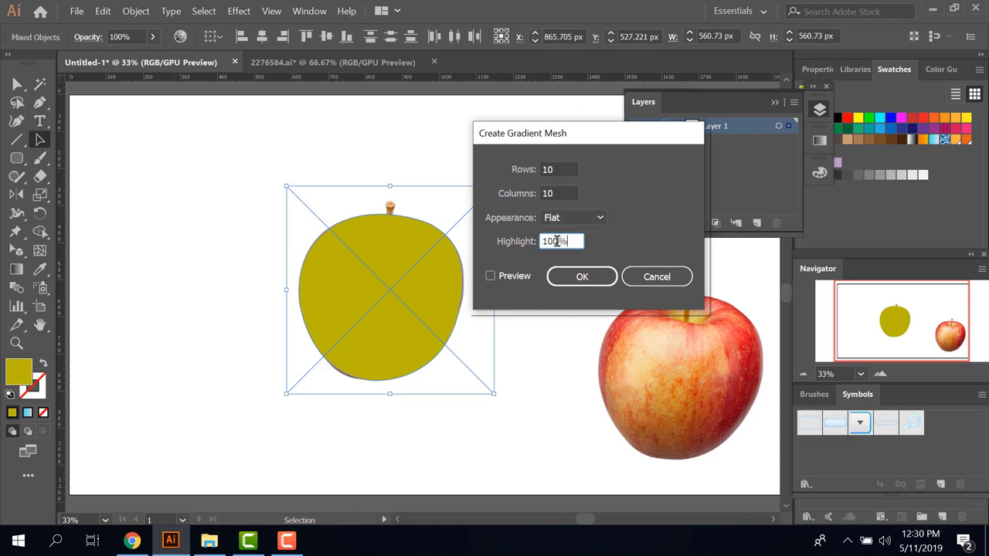
{"action": "left_click", "coordinate": [559, 169]}
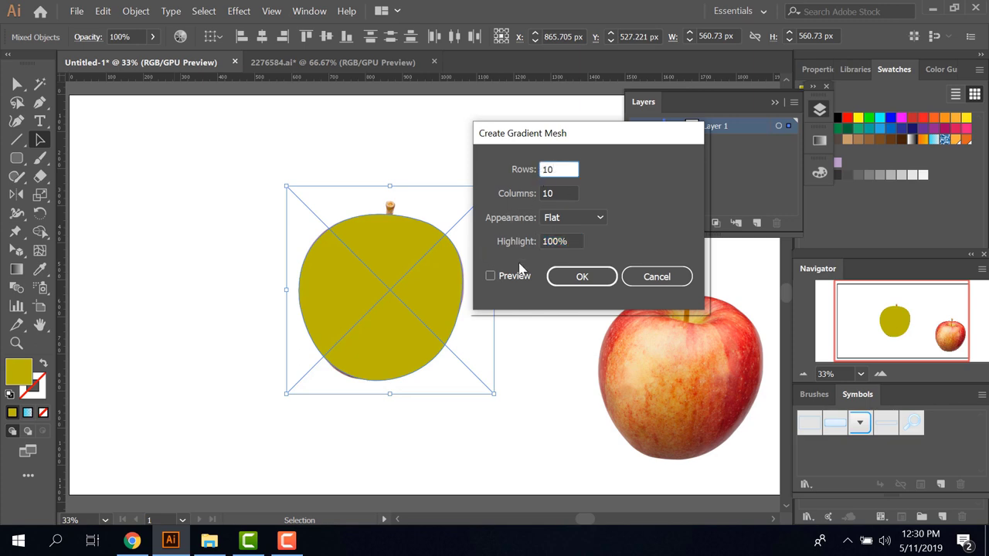
Step: Preview and apply the 10 × 10 gradient mesh to the apple shape
{"action": "left_click_drag", "start_coordinate": [572, 139], "coordinate": [586, 124]}
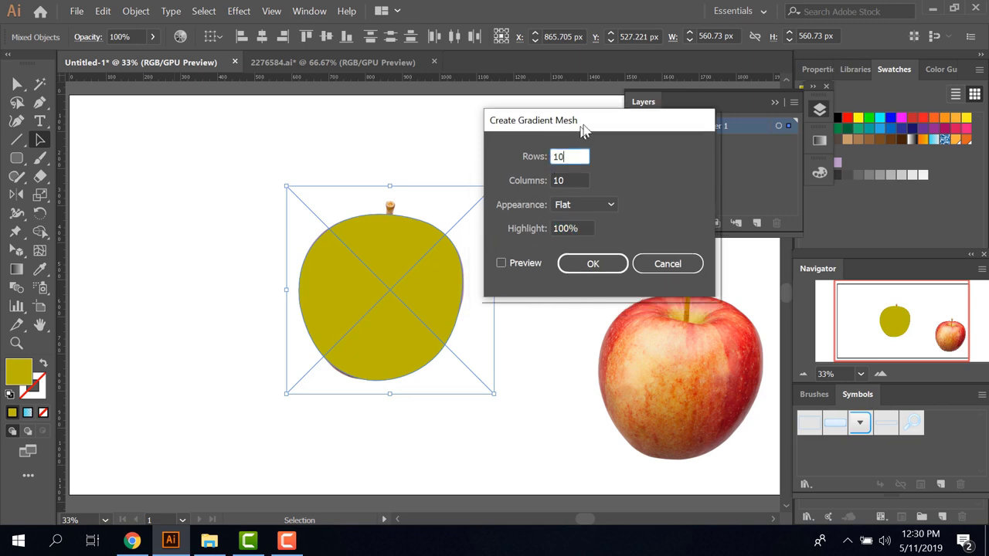
{"action": "left_click", "coordinate": [524, 266]}
{"action": "left_click", "coordinate": [525, 265]}
{"action": "left_click", "coordinate": [524, 265]}
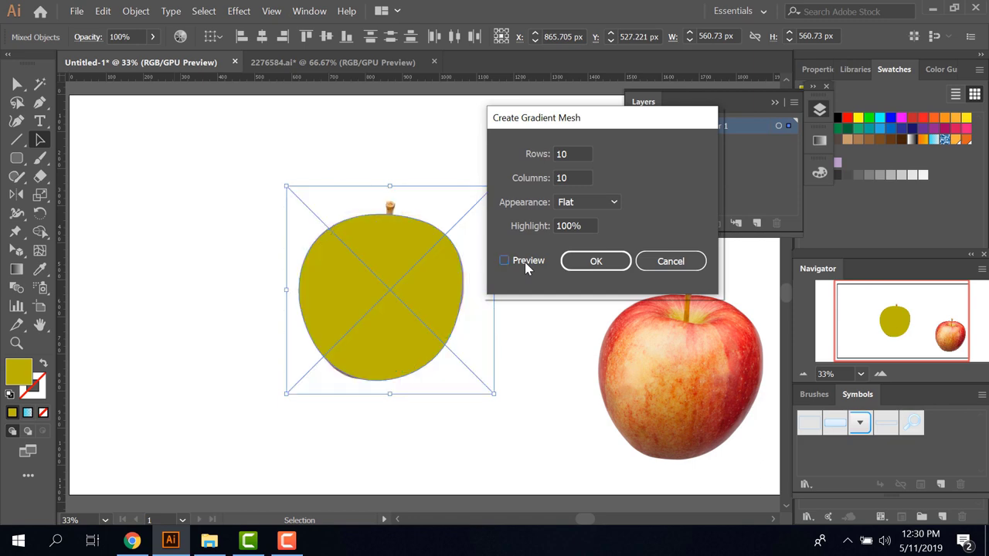
{"action": "left_click", "coordinate": [525, 263]}
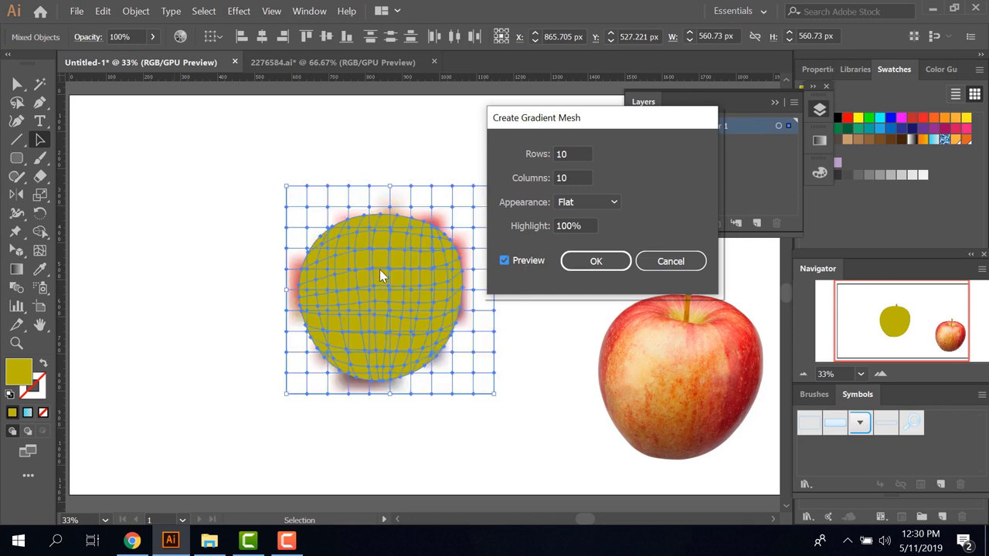
{"action": "left_click", "coordinate": [599, 262]}
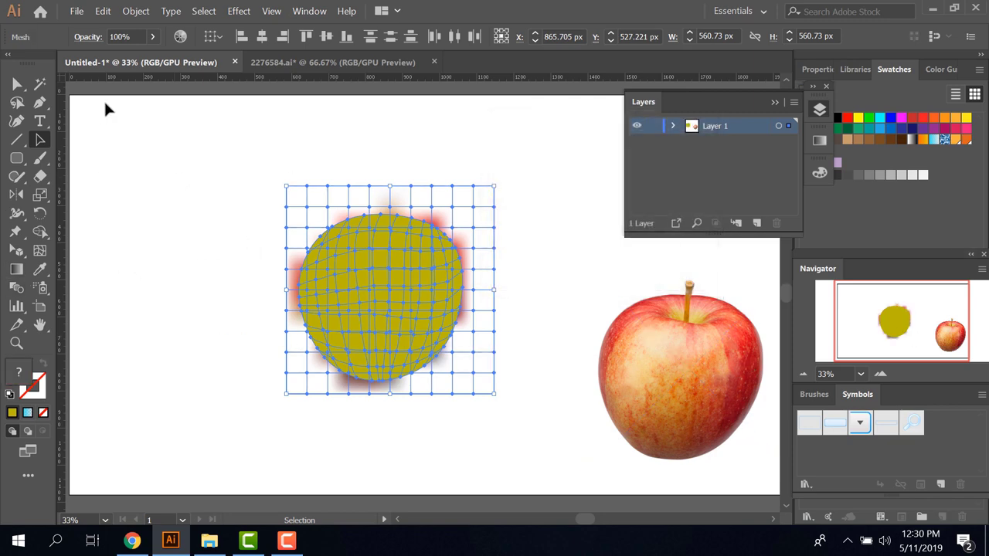
Step: Pick a mesh point on the apple's lower edge and sample a brownish red from the photo
{"action": "left_click", "coordinate": [17, 84]}
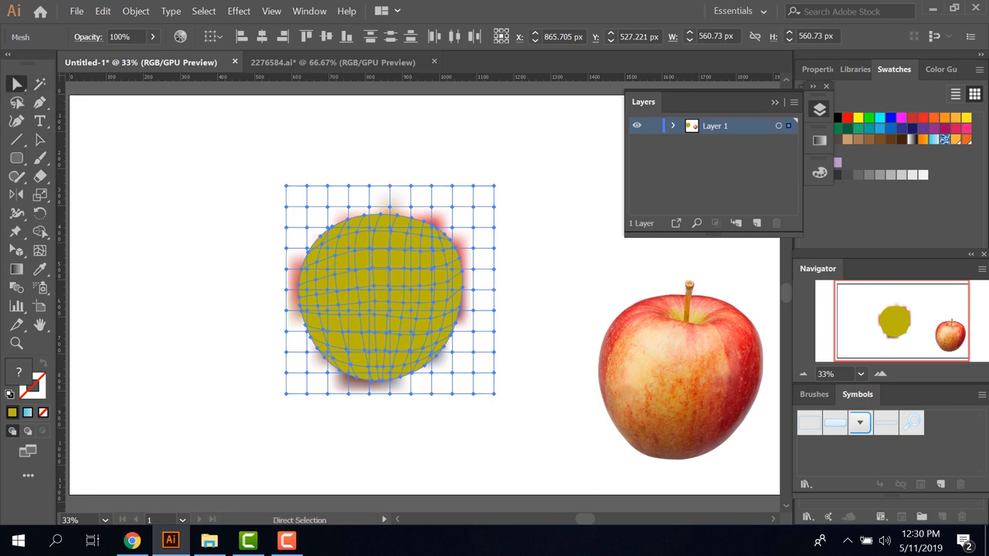
{"action": "left_click", "coordinate": [649, 459]}
{"action": "left_click", "coordinate": [502, 459]}
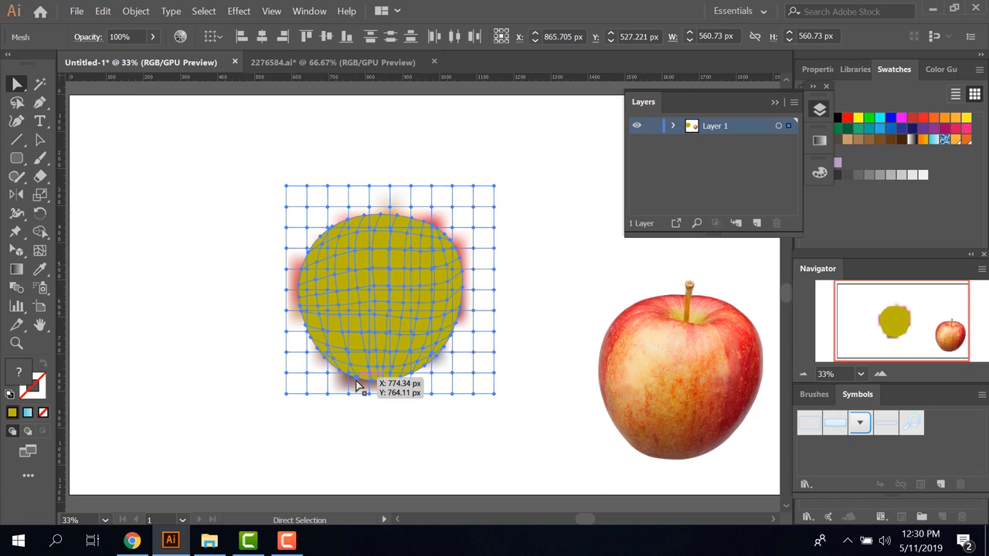
{"action": "left_click", "coordinate": [357, 385]}
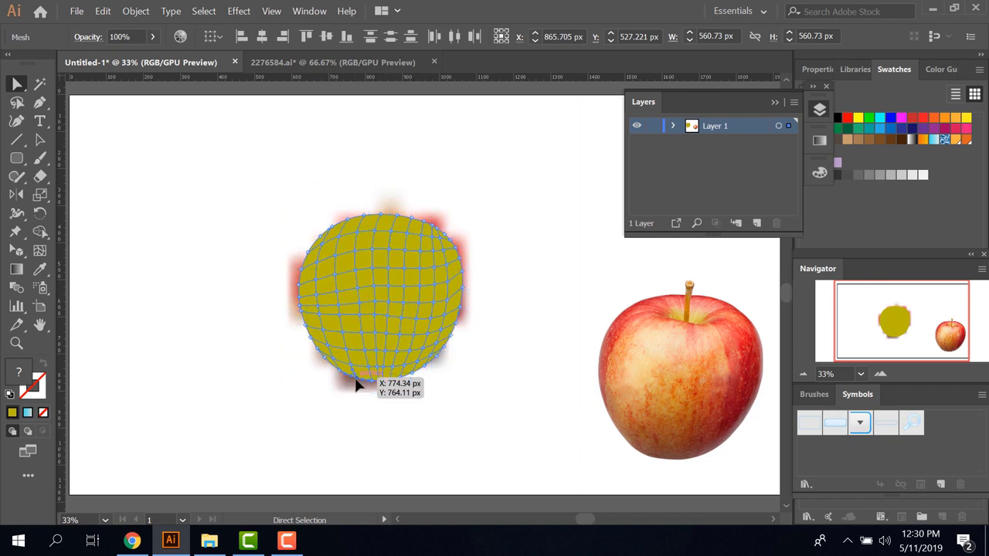
{"action": "left_click", "coordinate": [45, 274]}
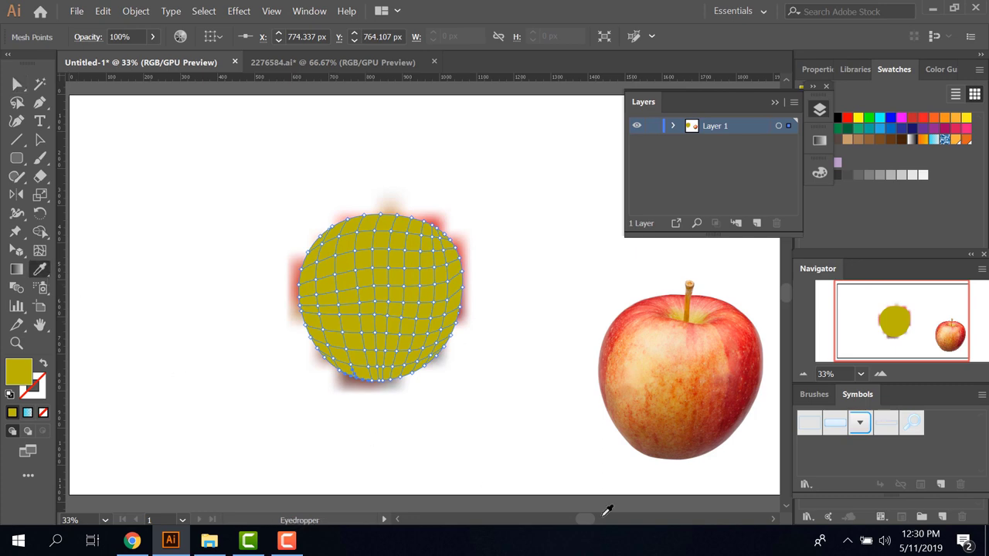
{"action": "left_click", "coordinate": [651, 443]}
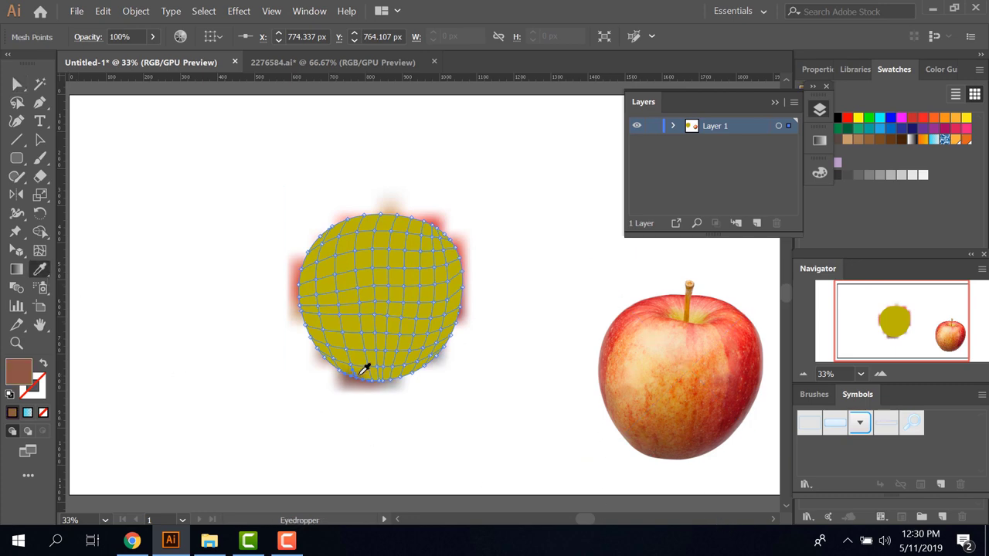
Step: Pick a mesh point near the top edge and sample red from the apple photo
{"action": "left_click", "coordinate": [39, 83]}
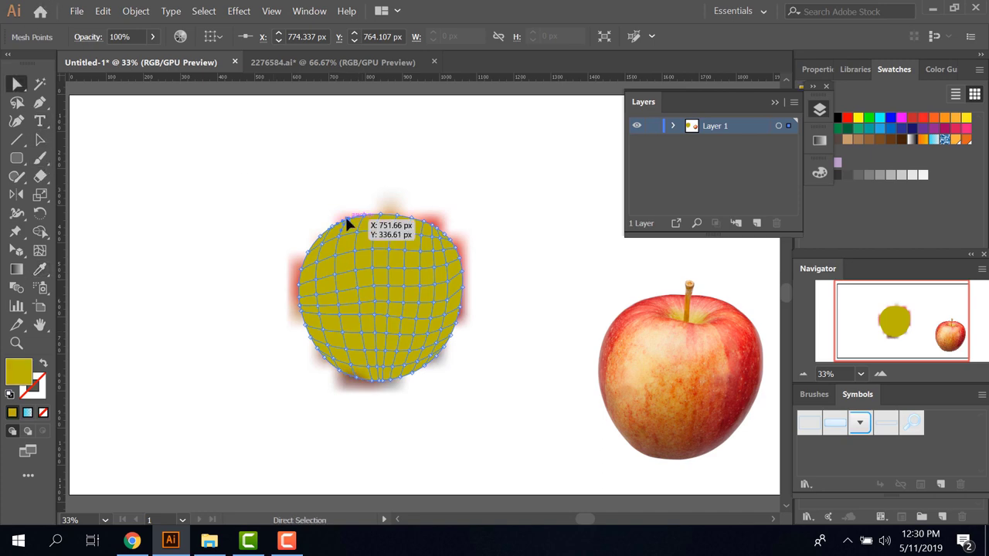
{"action": "left_click", "coordinate": [347, 224]}
{"action": "left_click", "coordinate": [42, 270]}
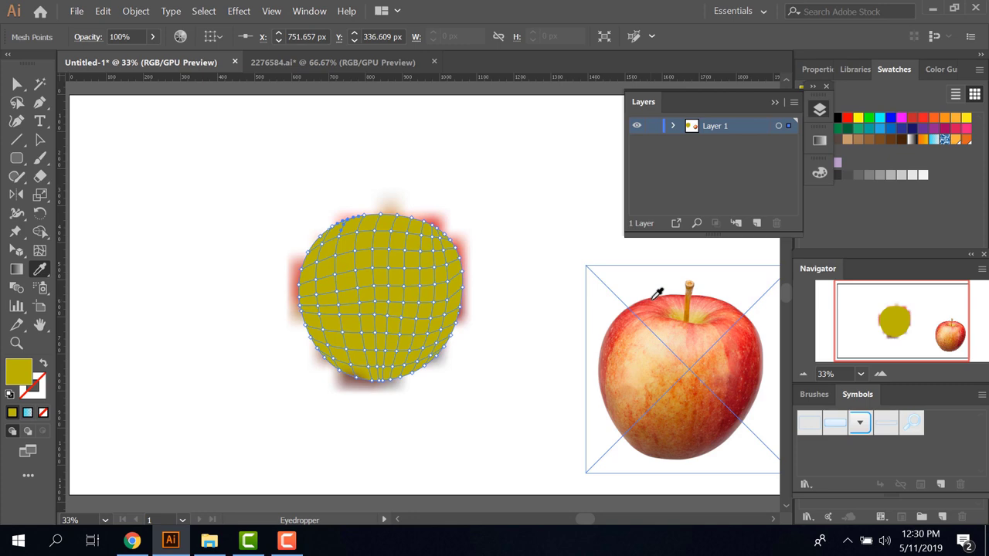
{"action": "left_click", "coordinate": [656, 292]}
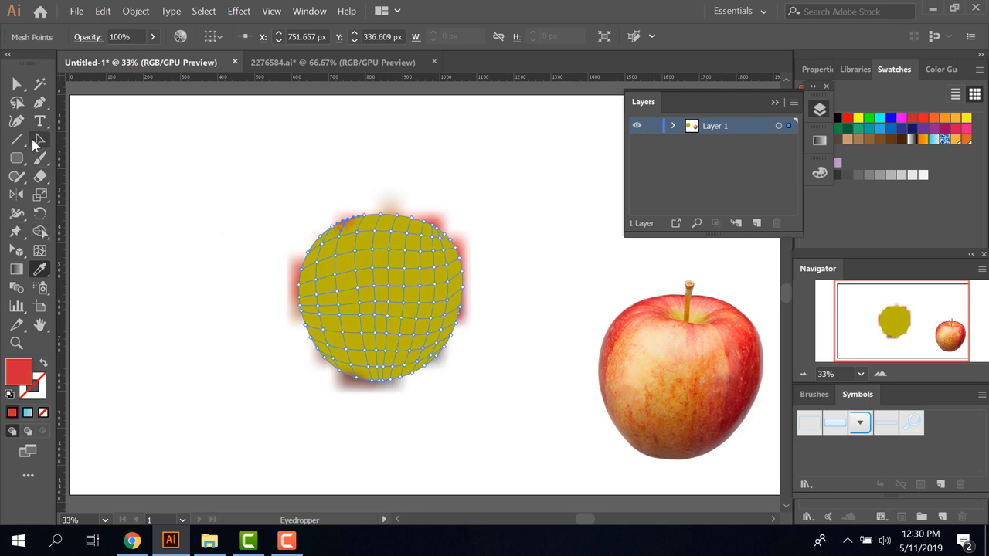
{"action": "left_click", "coordinate": [40, 140]}
{"action": "left_click", "coordinate": [301, 322]}
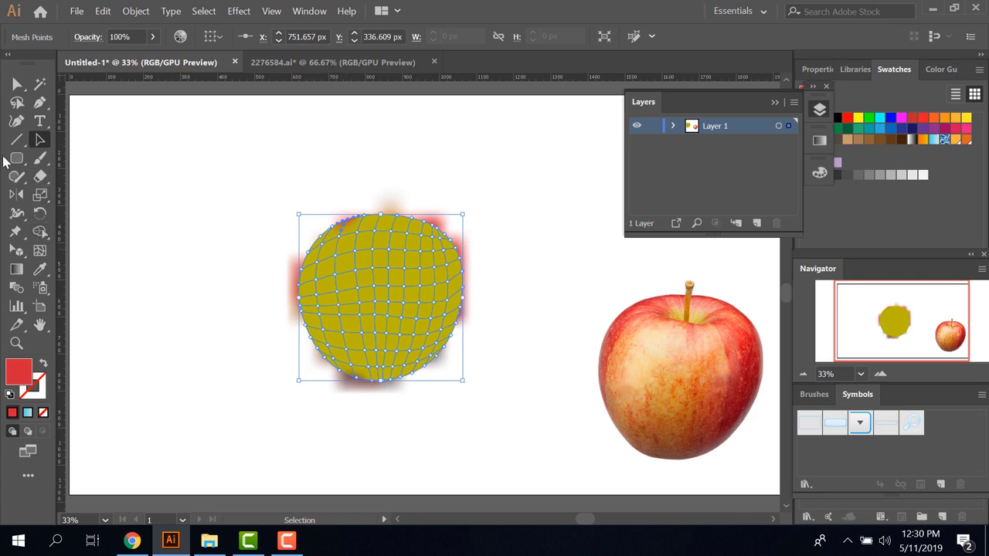
Step: Lasso the left-side mesh points and colour them peach sampled from the apple photo
{"action": "left_click", "coordinate": [17, 102]}
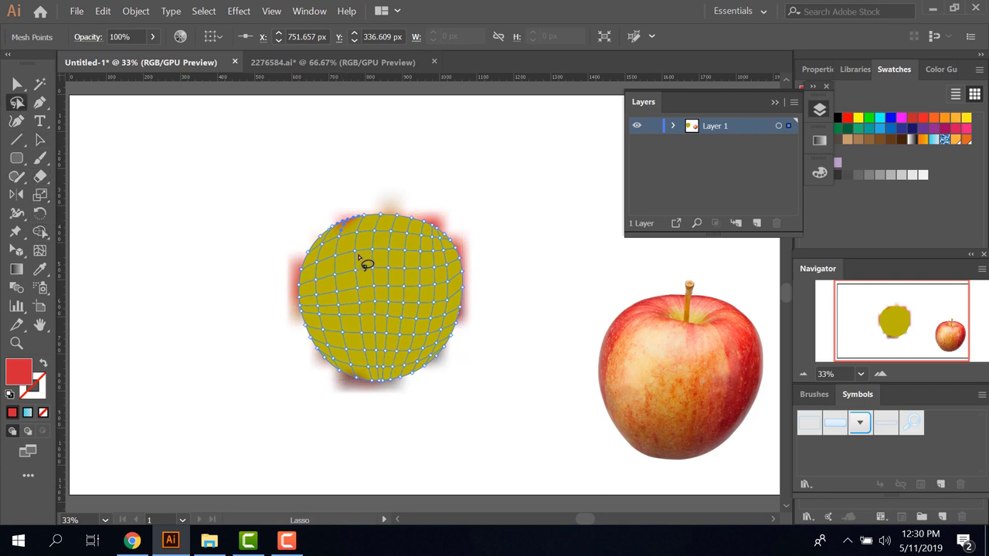
{"action": "left_click_drag", "start_coordinate": [359, 255], "coordinate": [330, 340]}
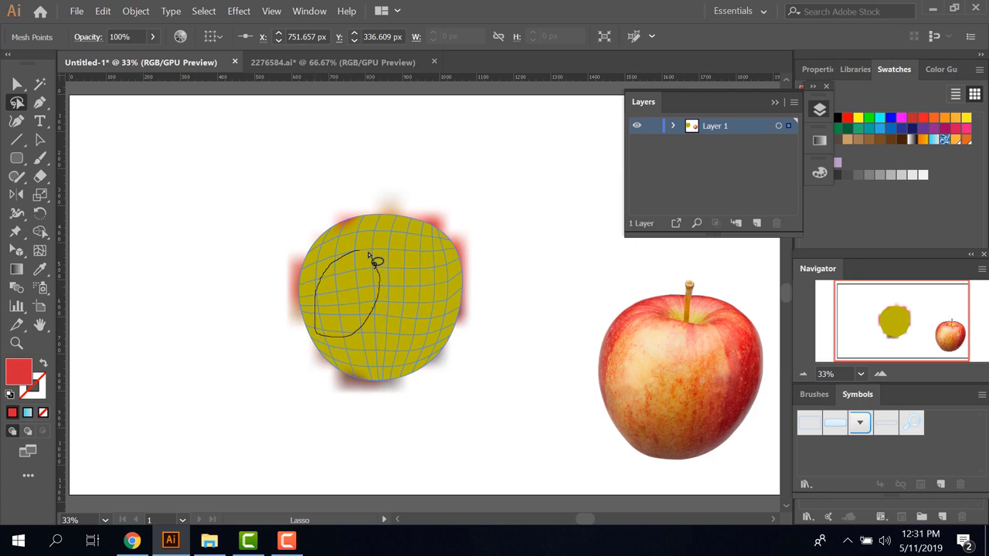
{"action": "left_click_drag", "start_coordinate": [331, 340], "coordinate": [359, 255]}
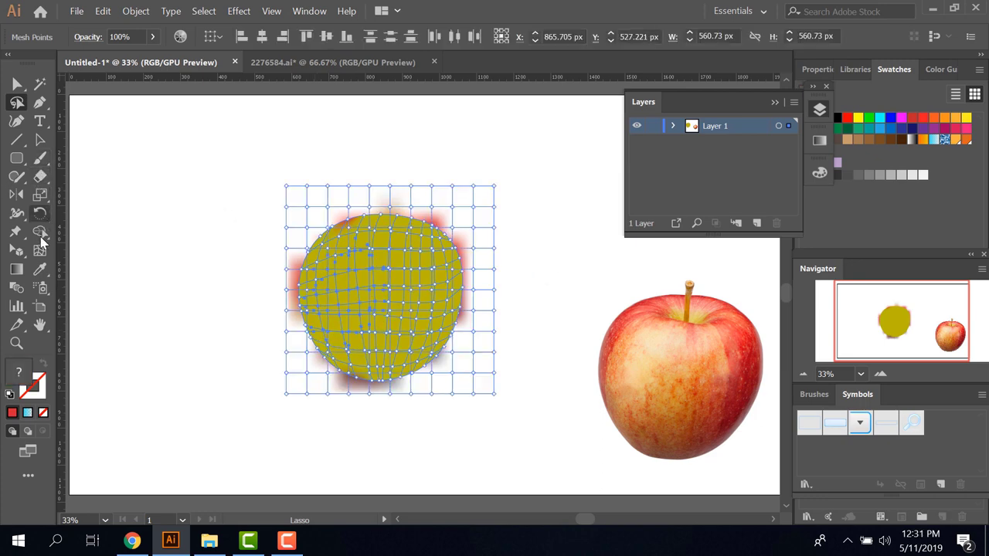
{"action": "left_click", "coordinate": [40, 269]}
{"action": "left_click", "coordinate": [648, 333]}
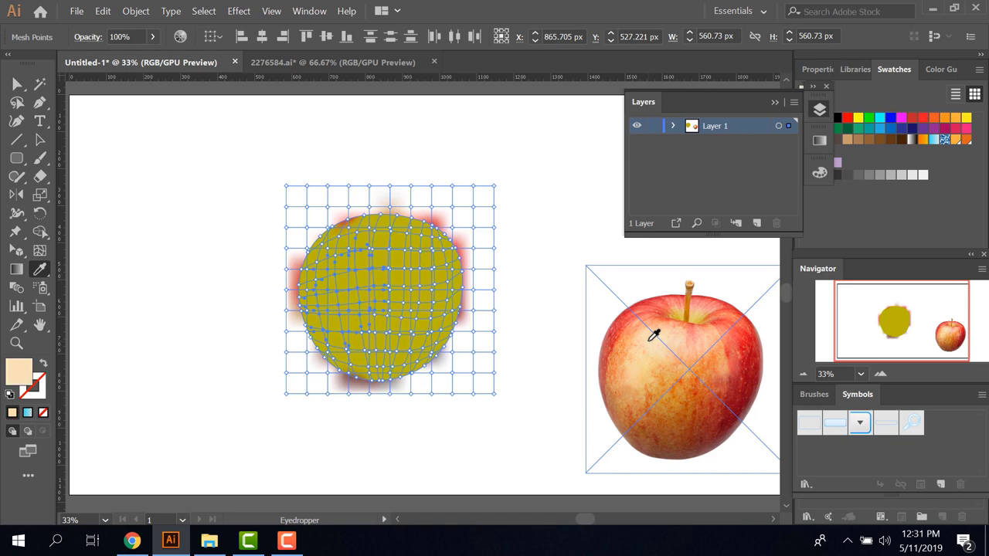
Step: Select the mesh apple and undo the peach colouring
{"action": "left_click", "coordinate": [40, 139]}
{"action": "left_click", "coordinate": [183, 217]}
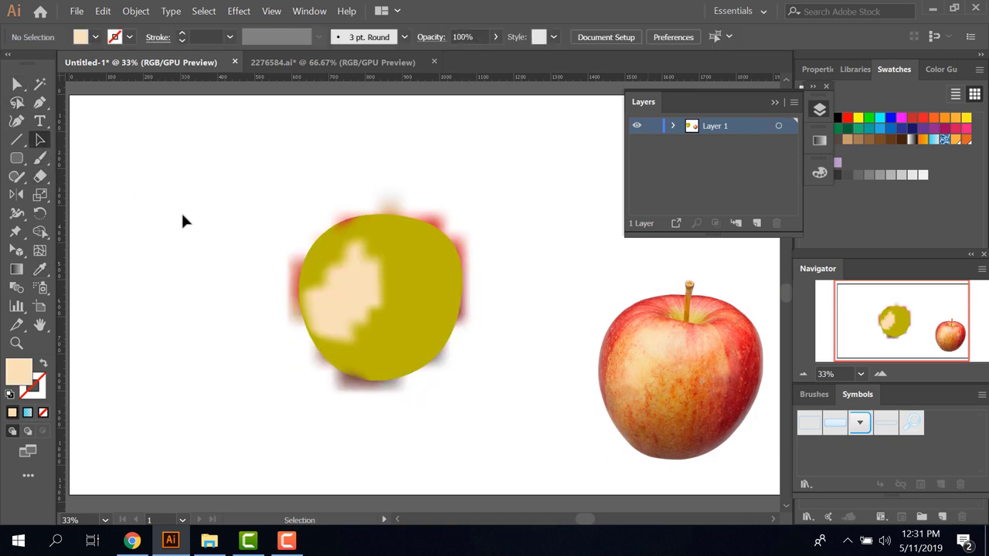
{"action": "left_click", "coordinate": [362, 285]}
{"action": "key", "text": "ctrl+z"}
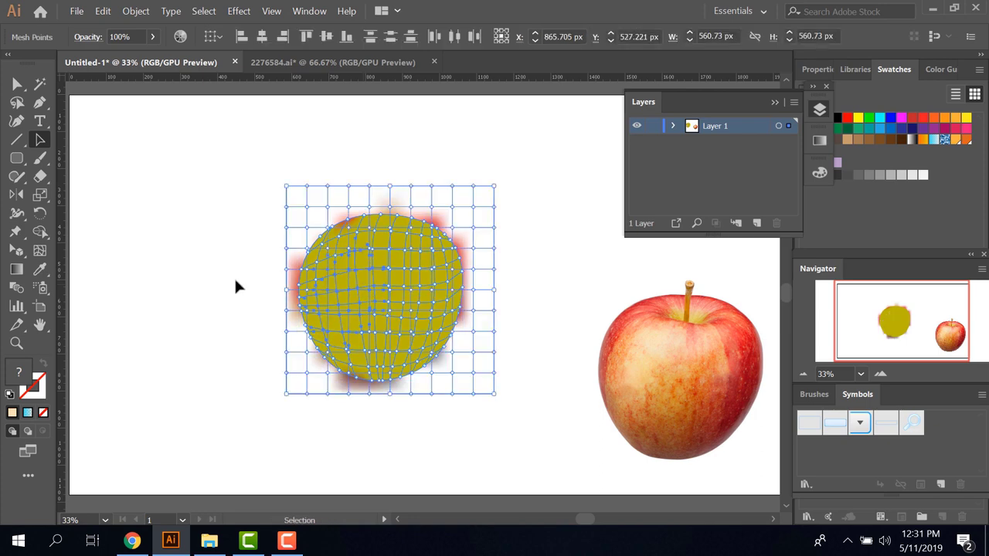
Step: Marquee-select the mesh apple, delete it, and select the apple photo
{"action": "left_click", "coordinate": [210, 280]}
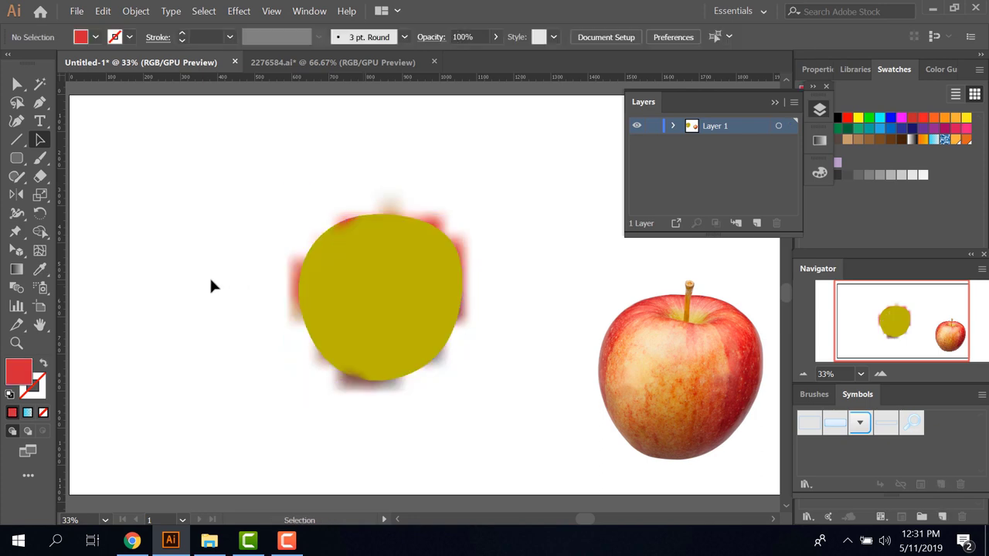
{"action": "mouse_move", "coordinate": [230, 189]}
{"action": "left_mouse_down"}
{"action": "mouse_move", "coordinate": [485, 311]}
{"action": "mouse_move", "coordinate": [462, 369]}
{"action": "left_mouse_up"}
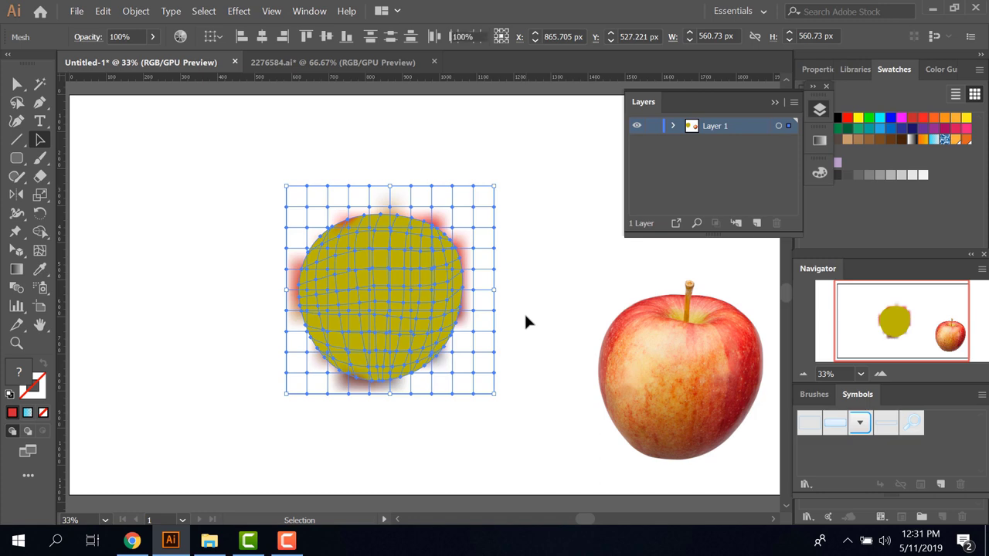
{"action": "key", "text": "Delete"}
{"action": "left_click", "coordinate": [673, 372]}
Step: Delete the apple photo and draw a circle on the empty artboard with the Ellipse tool
{"action": "key", "text": "Delete"}
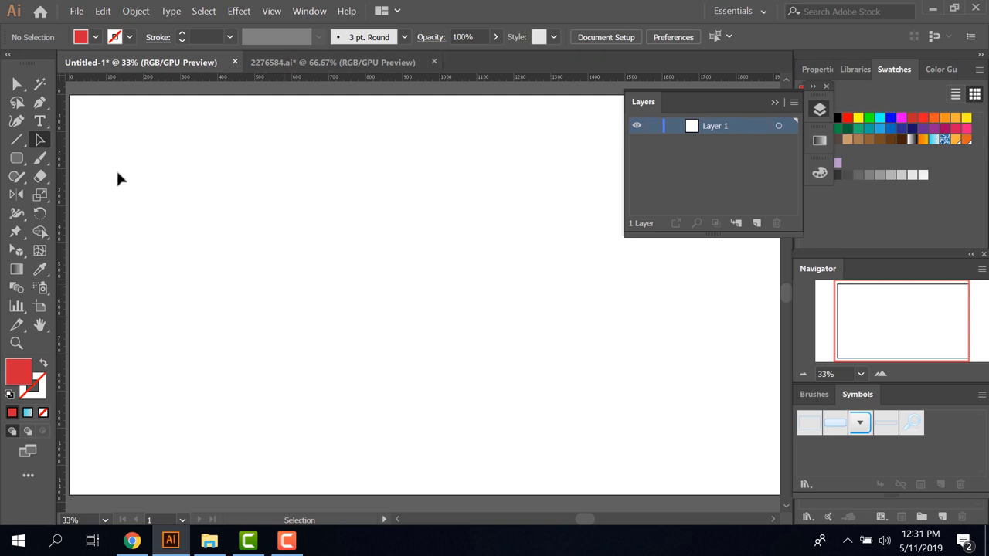
{"action": "left_click", "coordinate": [16, 158]}
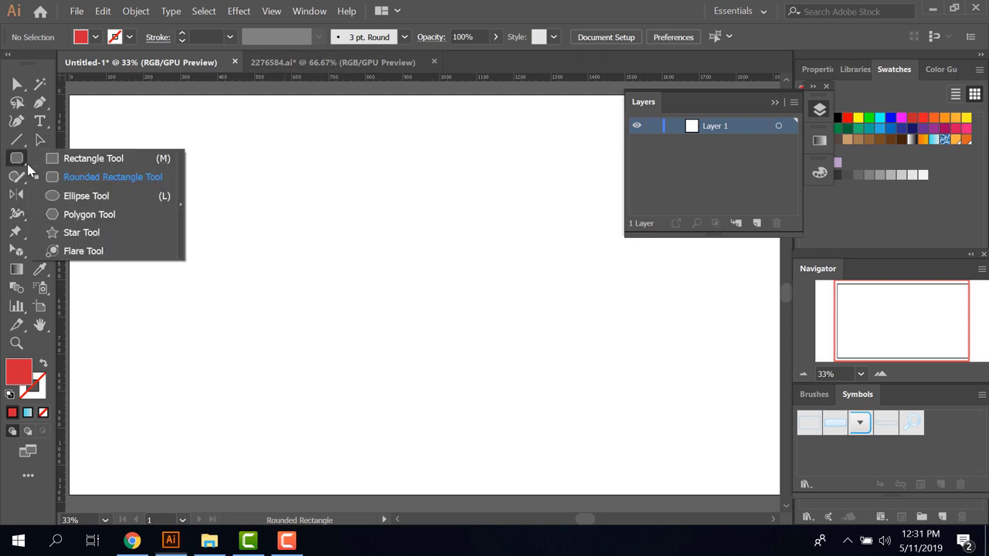
{"action": "left_click", "coordinate": [59, 197]}
{"action": "left_click_drag", "start_coordinate": [248, 208], "coordinate": [397, 360]}
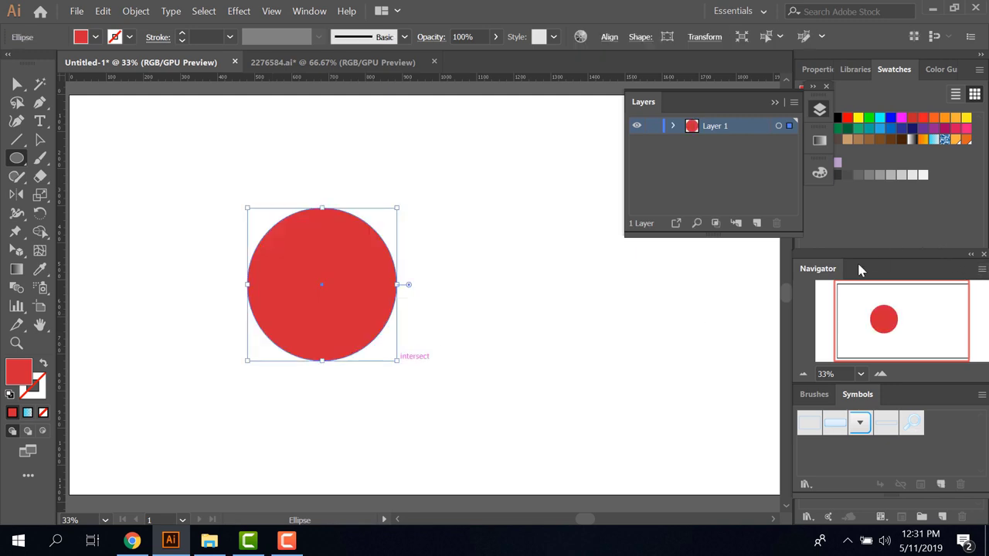
{"action": "left_click", "coordinate": [308, 12]}
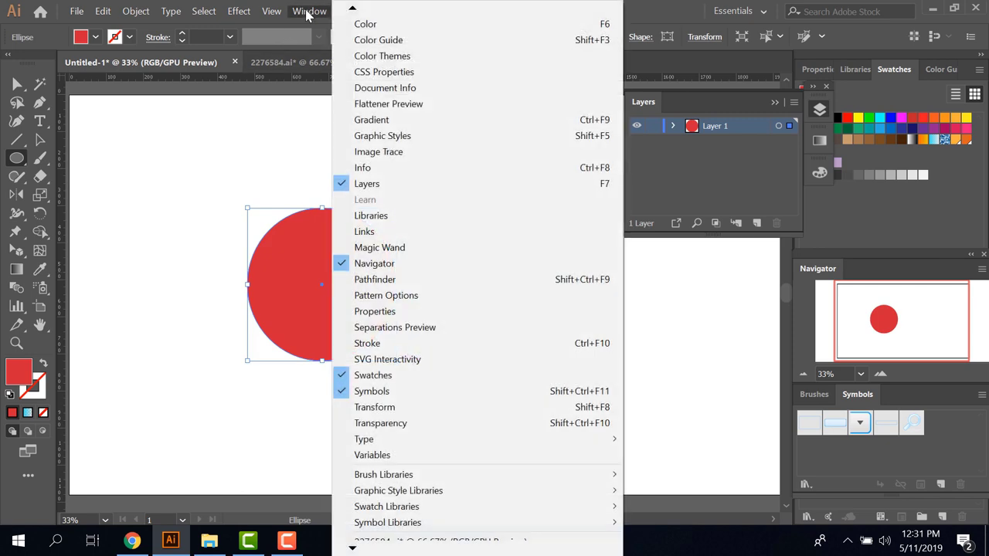
Step: Try the orange-yellow and Blue Sky presets, then fill the circle with the White, Black gradient
{"action": "left_click", "coordinate": [373, 125]}
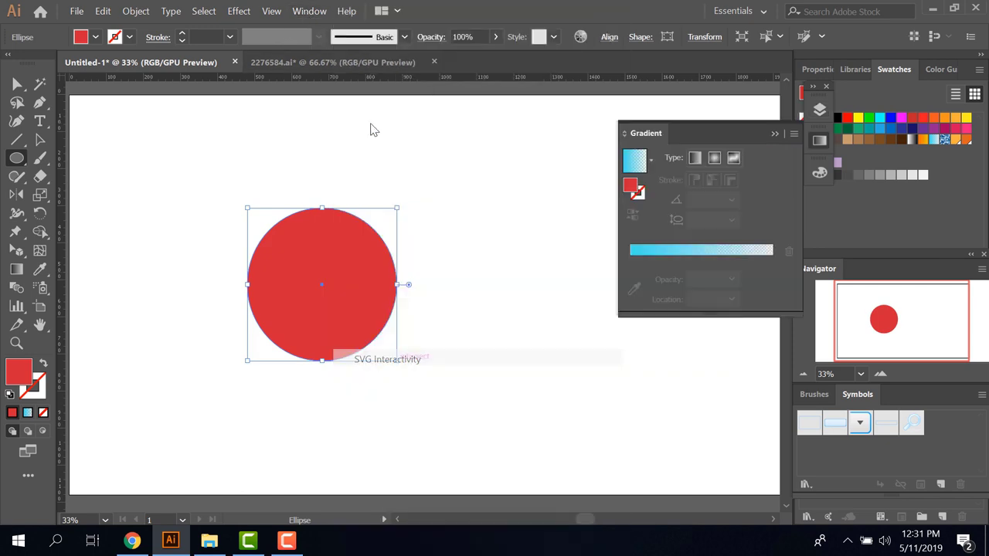
{"action": "left_click", "coordinate": [652, 160]}
{"action": "left_click", "coordinate": [544, 214]}
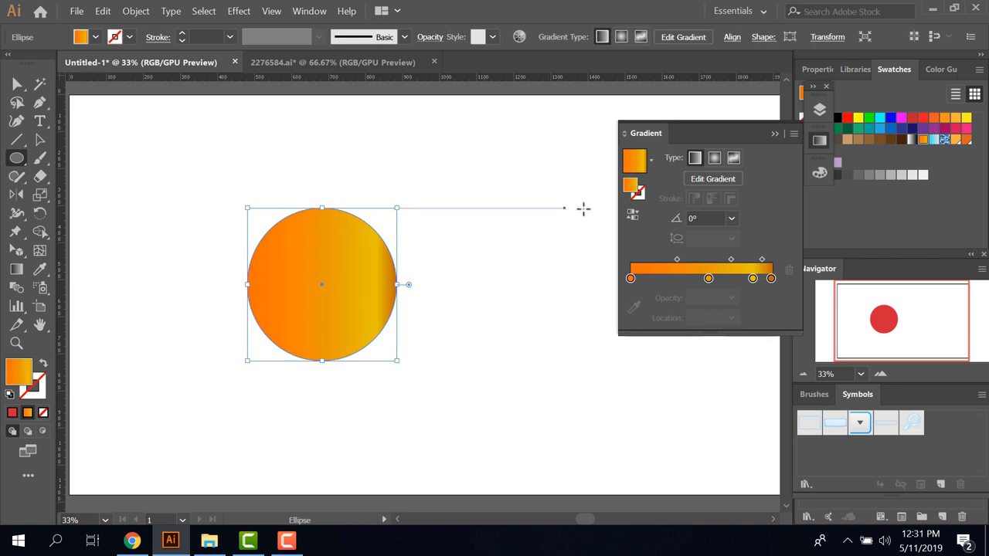
{"action": "left_click", "coordinate": [651, 161]}
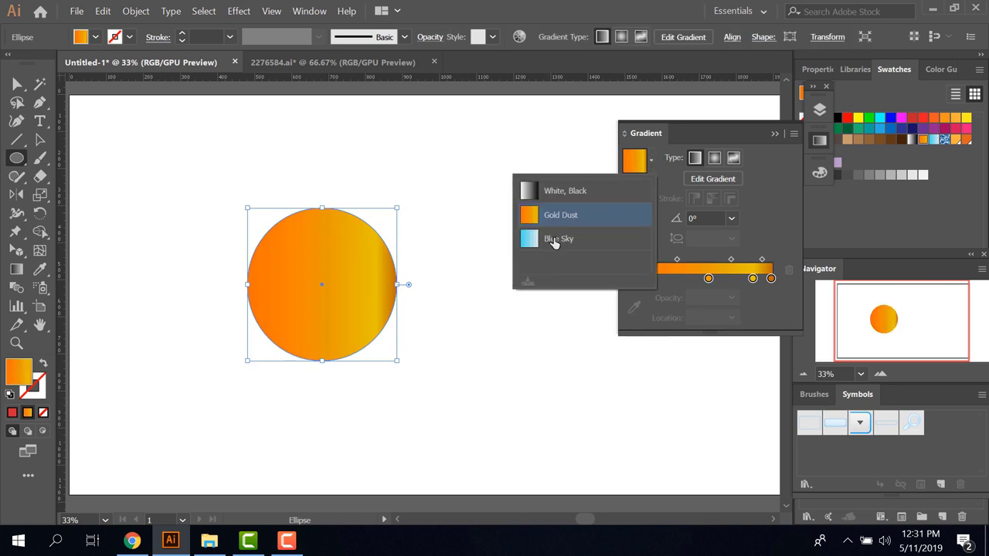
{"action": "left_click", "coordinate": [554, 240]}
{"action": "left_click", "coordinate": [651, 161]}
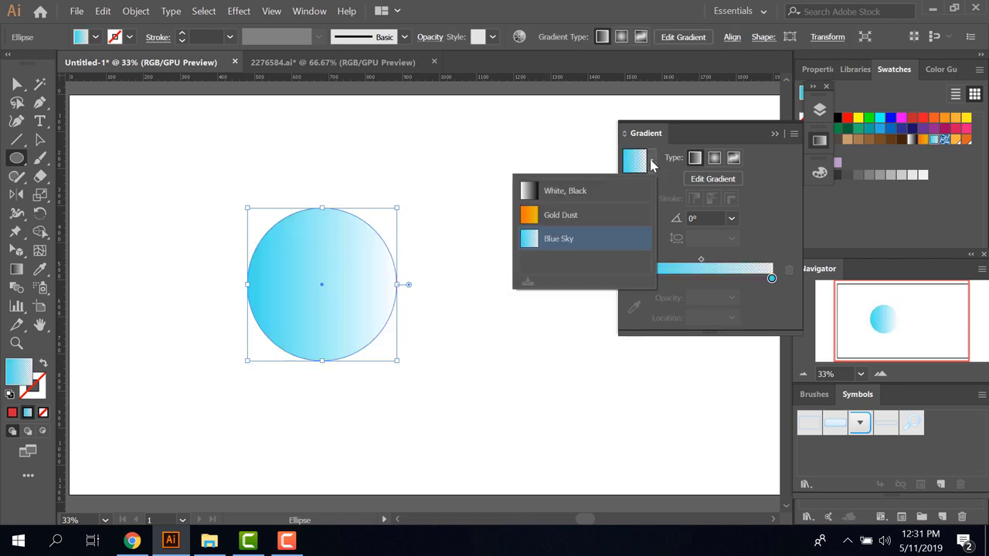
{"action": "left_click", "coordinate": [570, 193]}
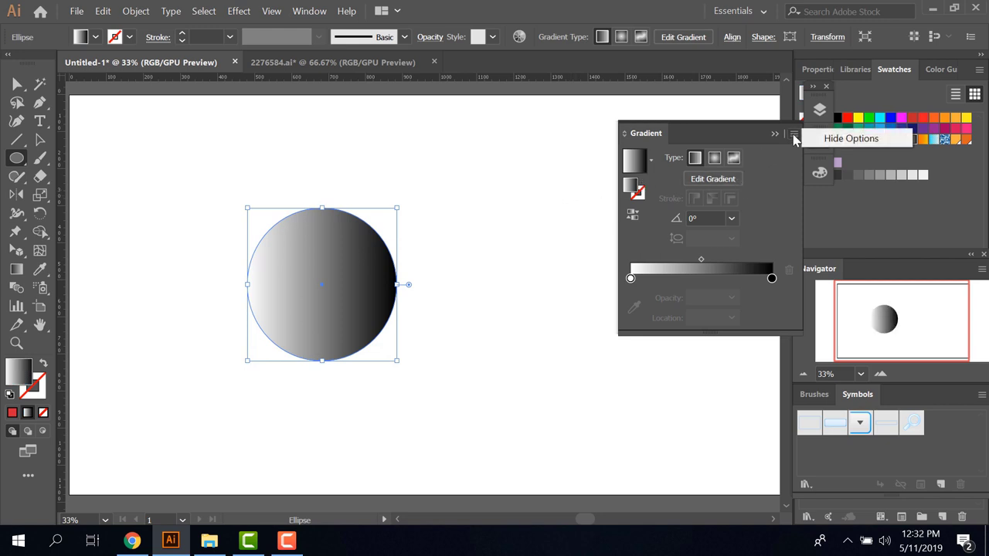
{"action": "left_click", "coordinate": [639, 136]}
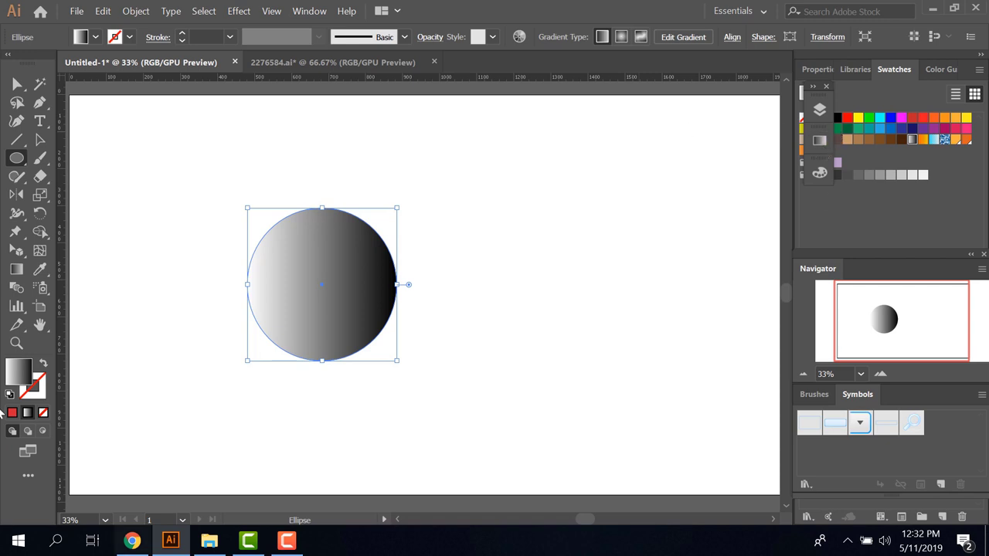
Step: Move the gradient circle toward the artboard centre and deselect it
{"action": "left_click", "coordinate": [44, 142]}
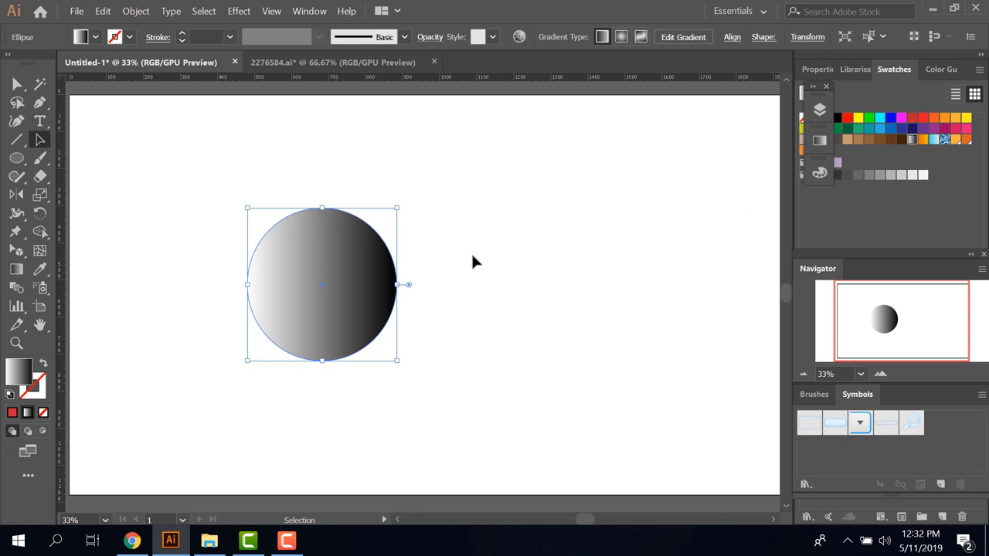
{"action": "mouse_move", "coordinate": [357, 299]}
{"action": "left_mouse_down"}
{"action": "mouse_move", "coordinate": [472, 290]}
{"action": "mouse_move", "coordinate": [465, 294]}
{"action": "mouse_move", "coordinate": [495, 280]}
{"action": "left_mouse_up"}
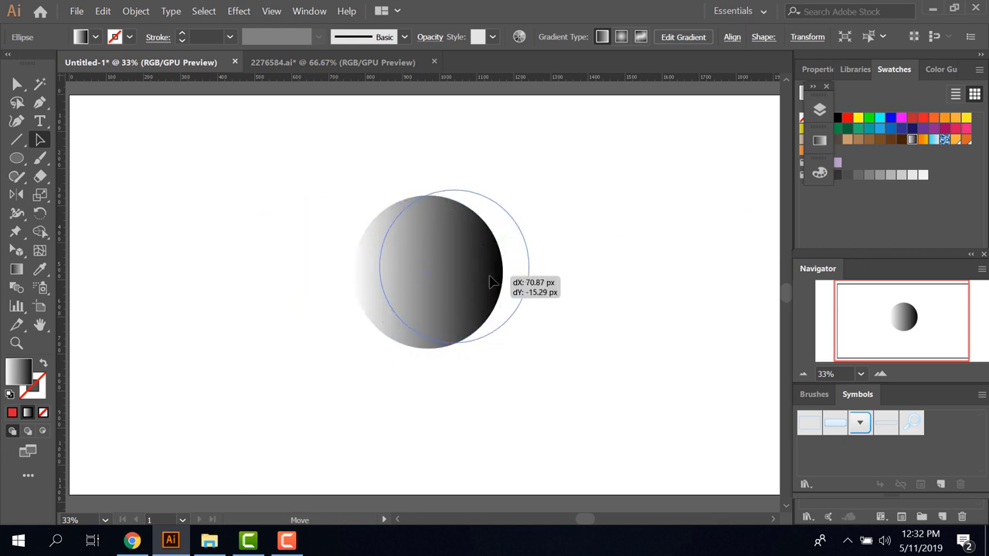
{"action": "left_click", "coordinate": [629, 224]}
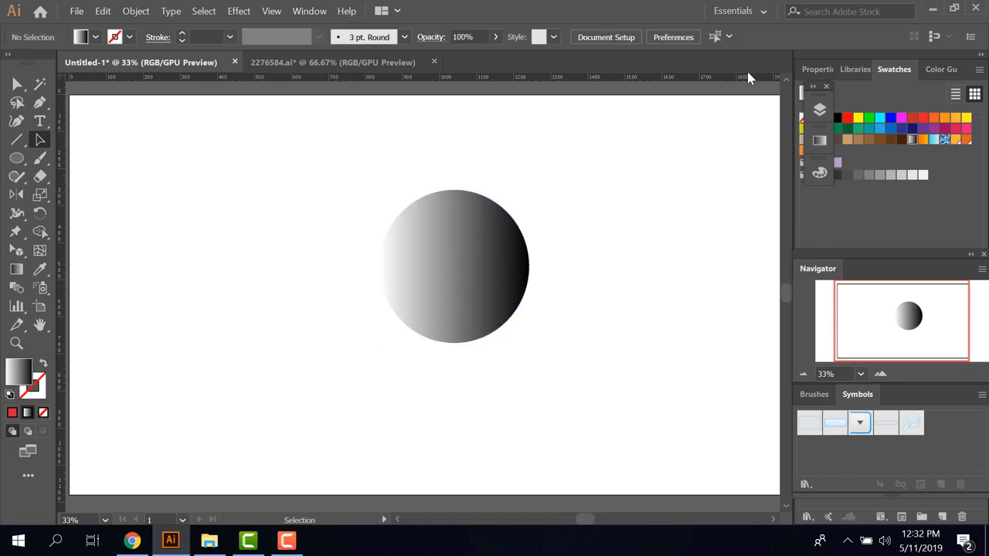
Step: Open the Swatches panel menu to reach the gradient swatch libraries
{"action": "left_click", "coordinate": [309, 11]}
{"action": "left_click", "coordinate": [309, 16]}
{"action": "left_click", "coordinate": [980, 71]}
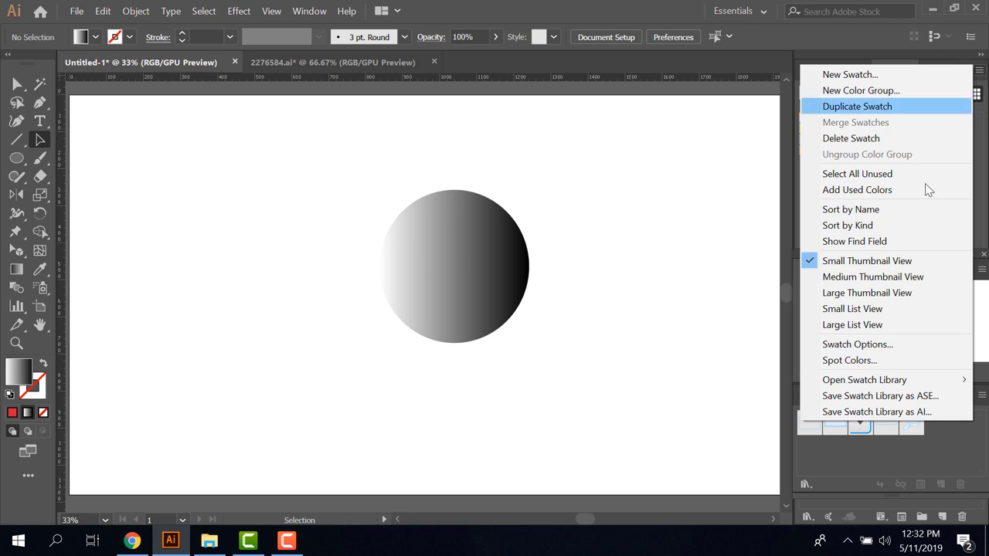
{"action": "mouse_move", "coordinate": [881, 379]}
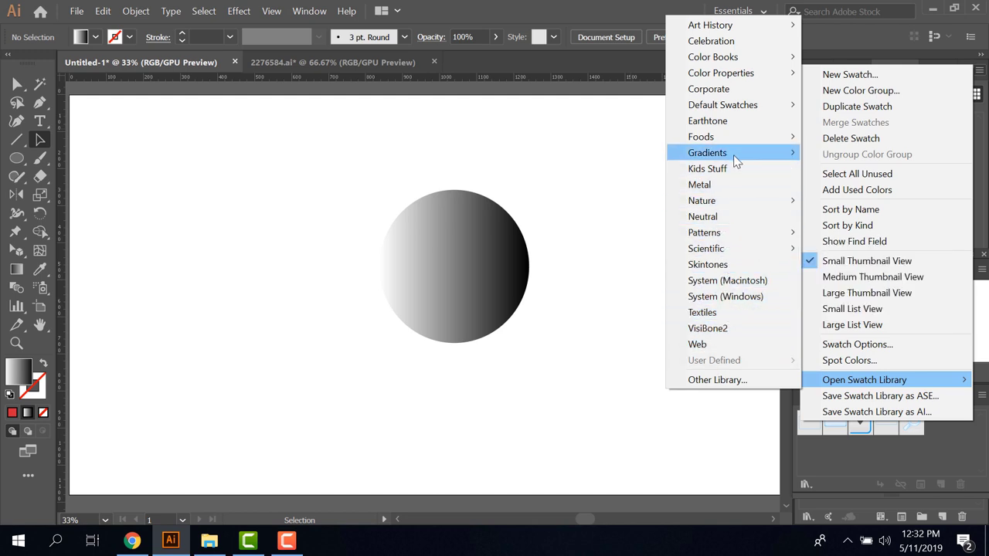
{"action": "mouse_move", "coordinate": [707, 152]}
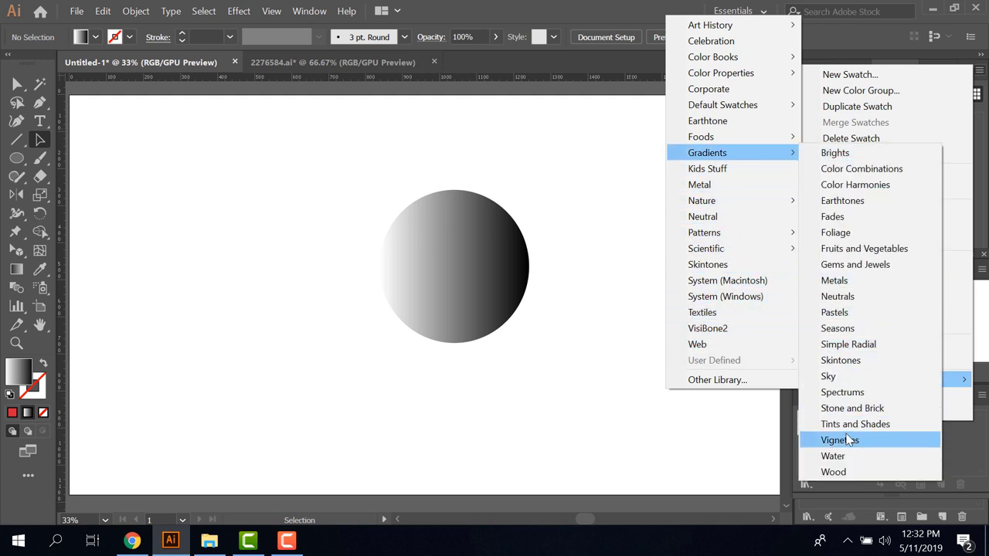
Step: Open the Brights gradient library, move it off the circle, and select the circle
{"action": "left_click", "coordinate": [835, 153]}
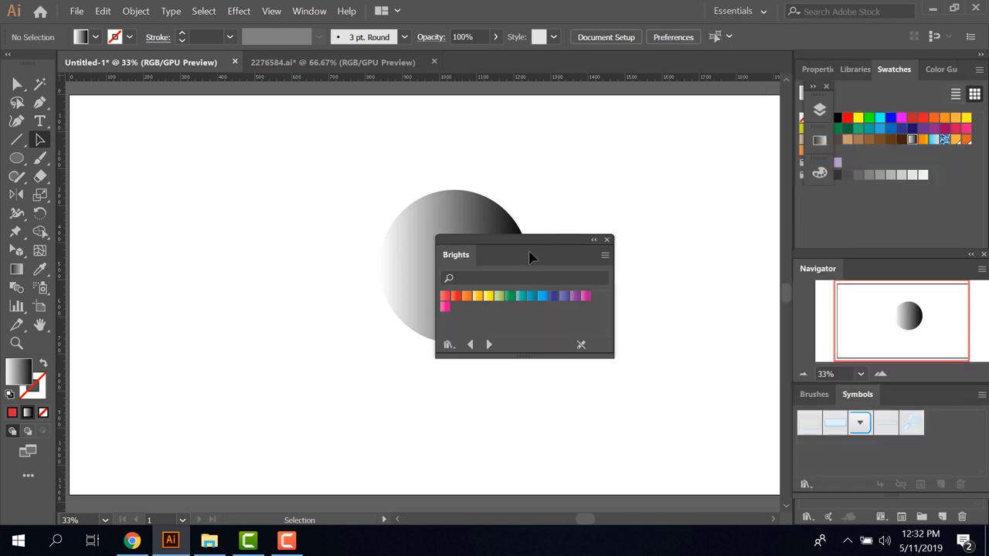
{"action": "left_click_drag", "start_coordinate": [525, 241], "coordinate": [655, 115]}
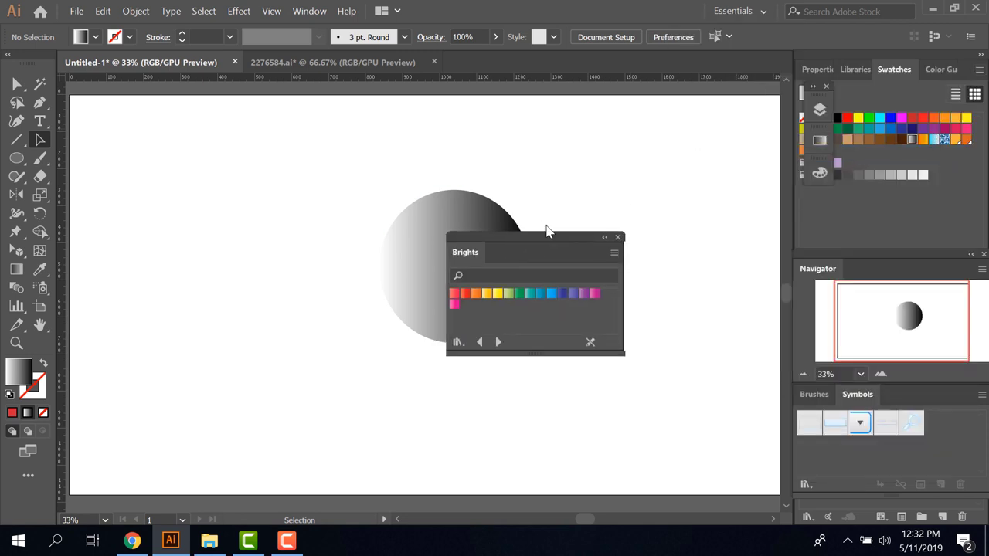
{"action": "left_click", "coordinate": [470, 274]}
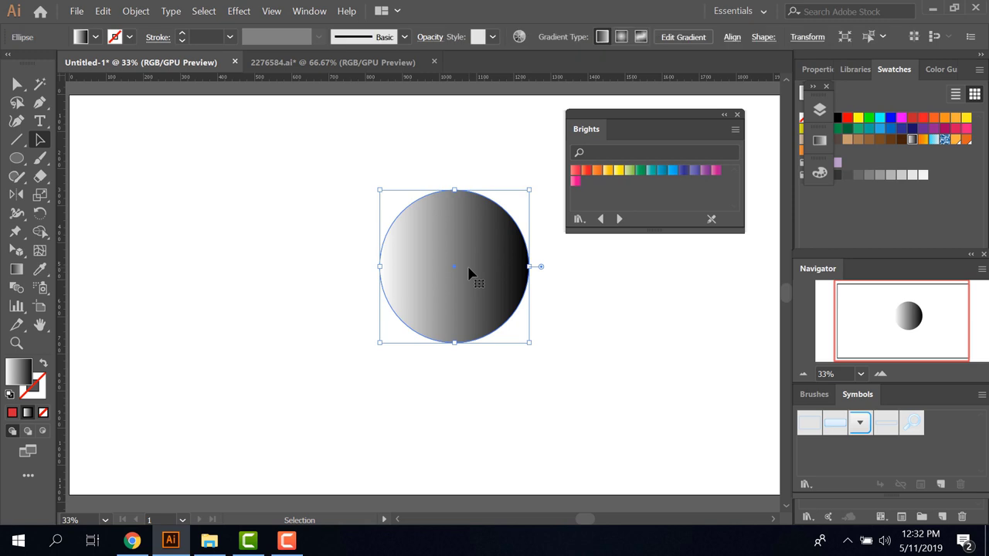
Step: Try orange, yellow, green, teal, sky-blue and indigo Brights gradients, settling on red
{"action": "left_click", "coordinate": [597, 171]}
{"action": "left_click", "coordinate": [608, 171]}
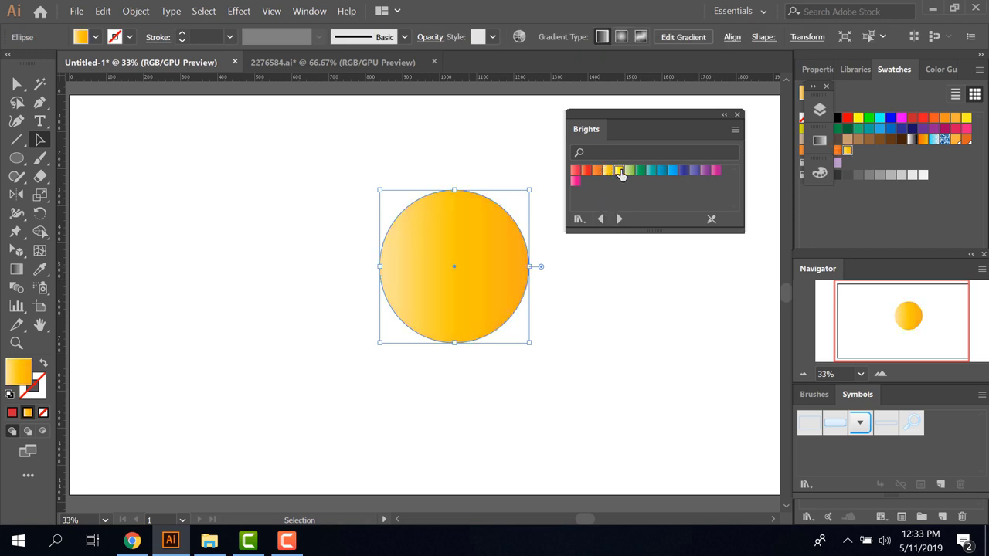
{"action": "left_click", "coordinate": [619, 171]}
{"action": "left_click", "coordinate": [639, 170]}
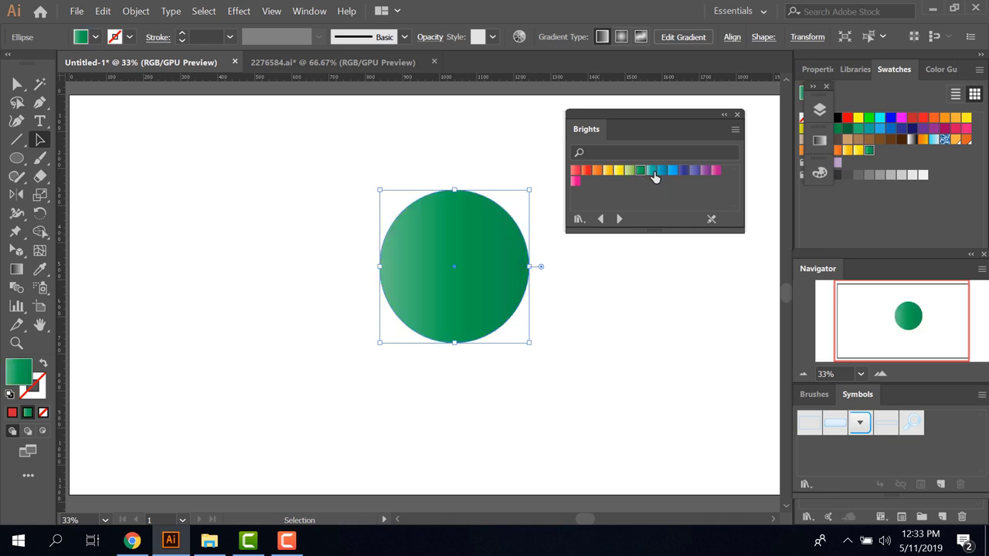
{"action": "left_click", "coordinate": [653, 171]}
{"action": "left_click", "coordinate": [663, 172]}
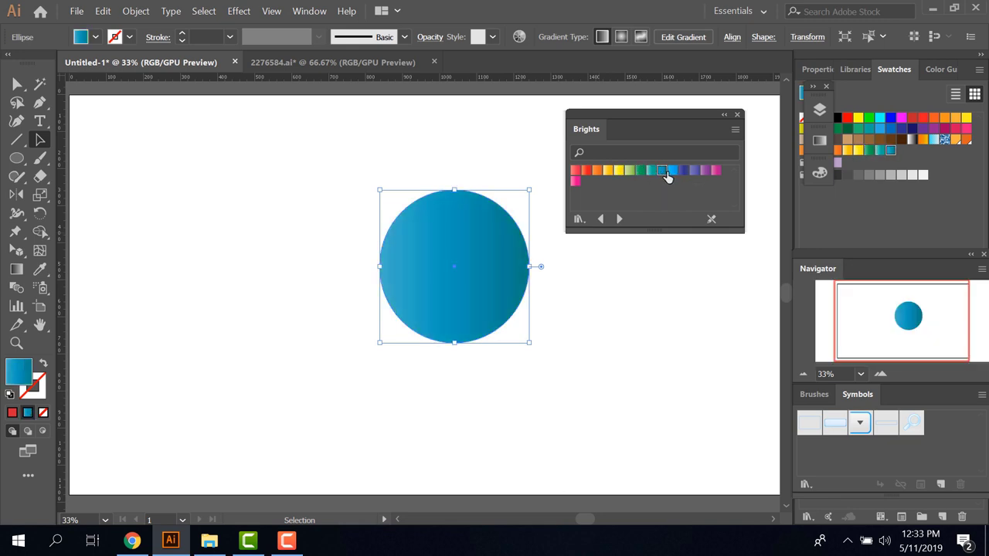
{"action": "left_click", "coordinate": [680, 171]}
{"action": "left_click", "coordinate": [597, 171]}
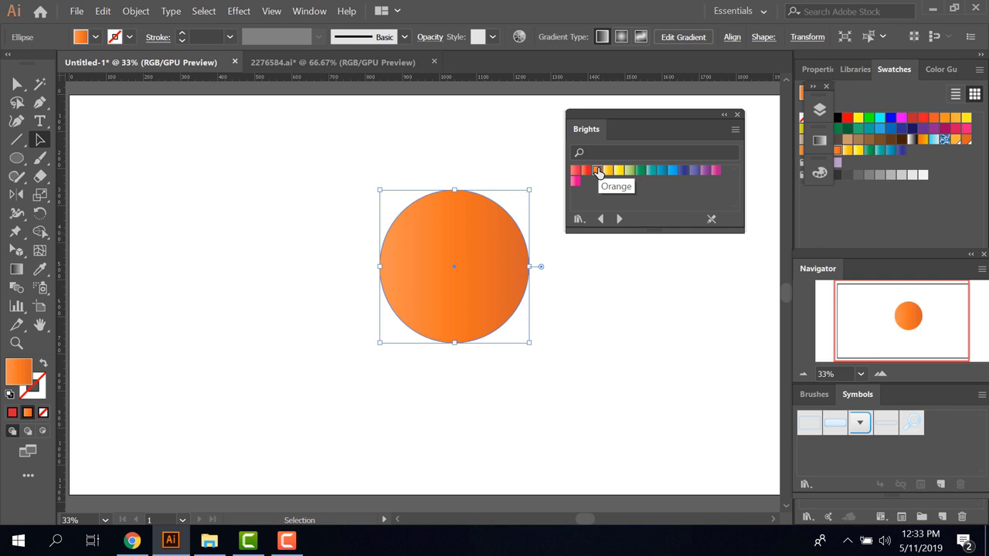
{"action": "left_click", "coordinate": [587, 171]}
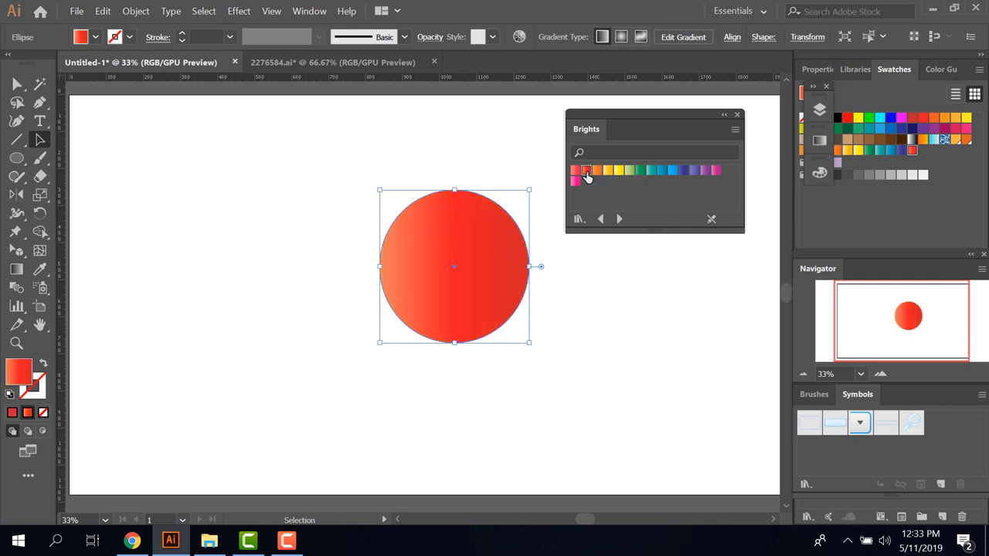
{"action": "left_click", "coordinate": [309, 11]}
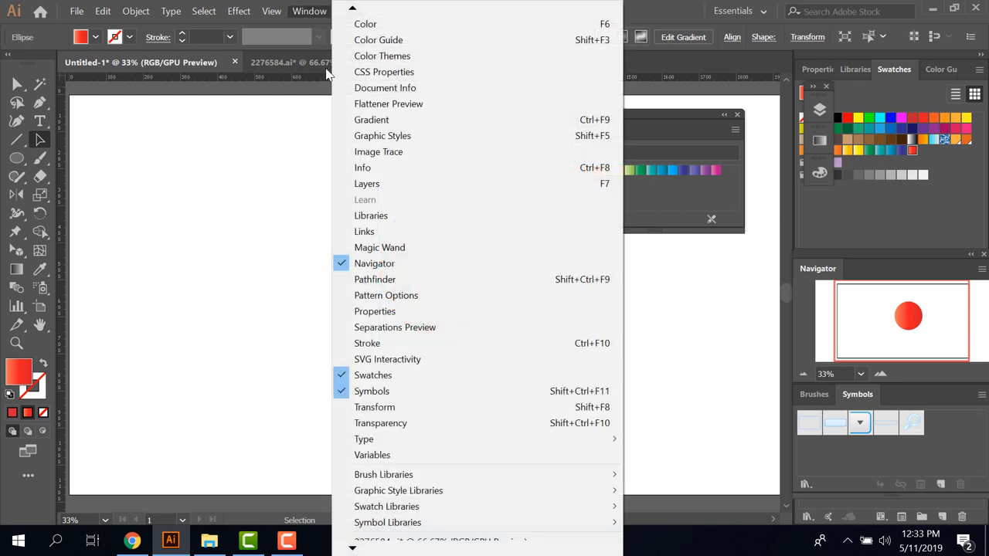
Step: Show the Gradient panel and detach it from the Brights library
{"action": "left_click", "coordinate": [397, 122]}
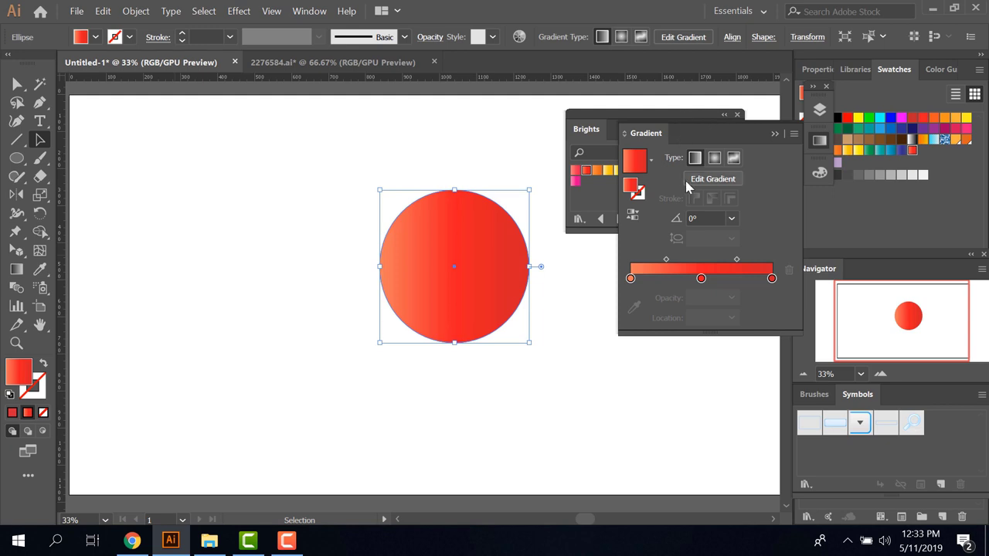
{"action": "left_click_drag", "start_coordinate": [757, 132], "coordinate": [739, 206]}
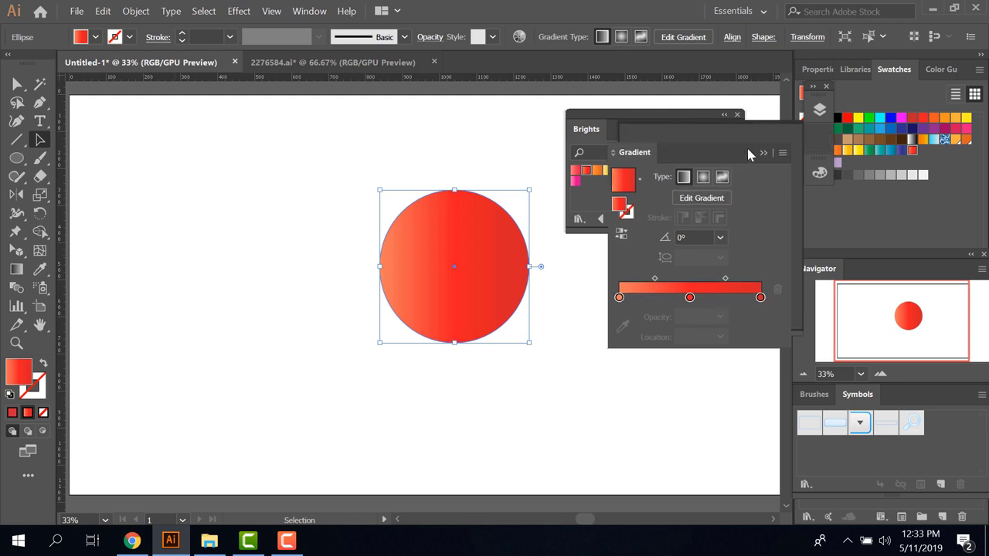
{"action": "left_click", "coordinate": [712, 293]}
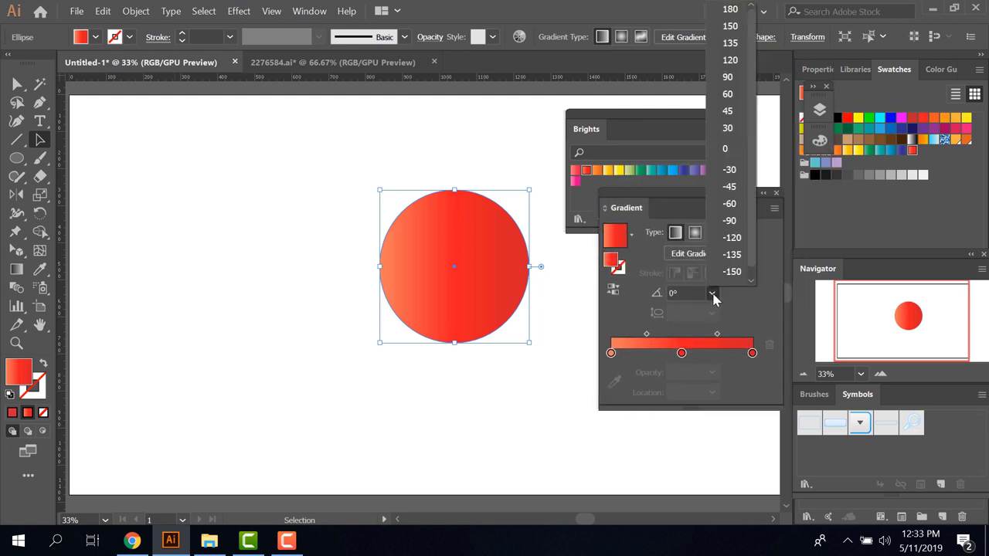
{"action": "left_click", "coordinate": [602, 173]}
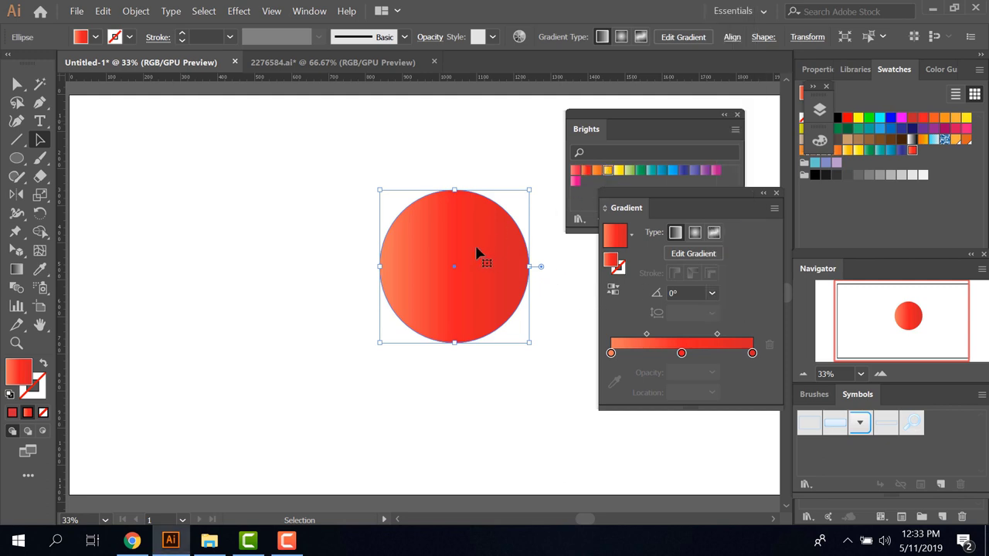
Step: Set the gradient angle to 30°, then 120°, and finally -90° to run vertically
{"action": "left_click", "coordinate": [711, 293]}
{"action": "left_click", "coordinate": [731, 133]}
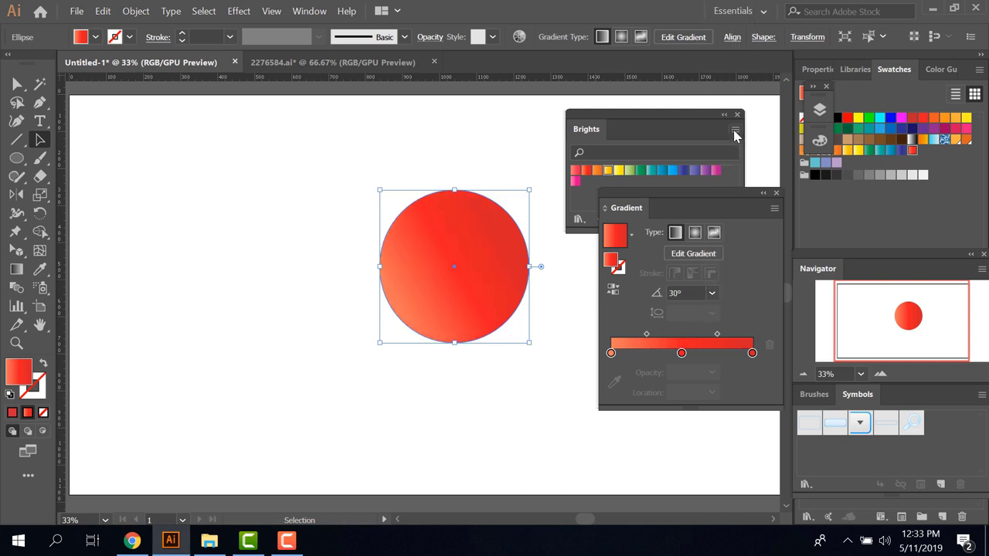
{"action": "left_click", "coordinate": [712, 293]}
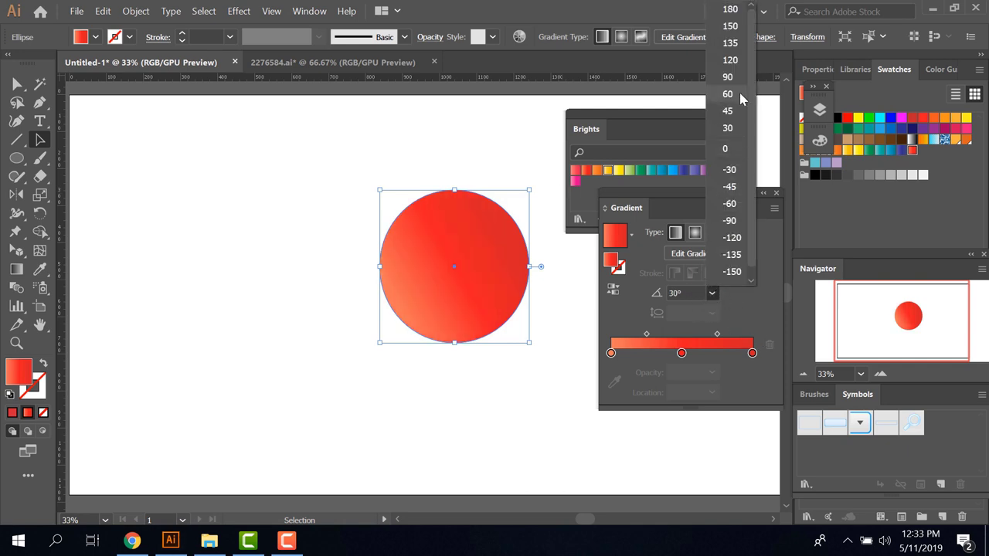
{"action": "left_click", "coordinate": [738, 60]}
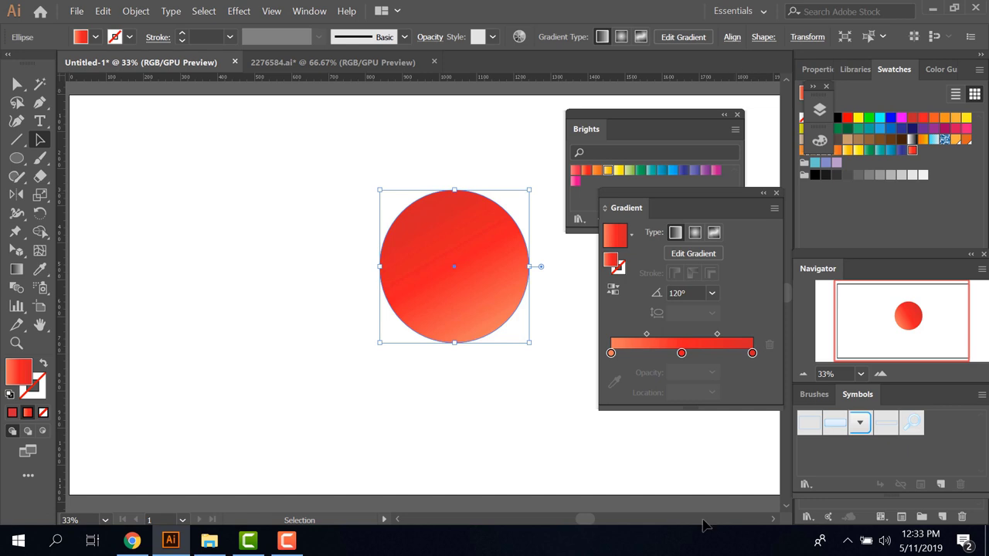
{"action": "left_click", "coordinate": [711, 293]}
{"action": "left_click", "coordinate": [730, 220]}
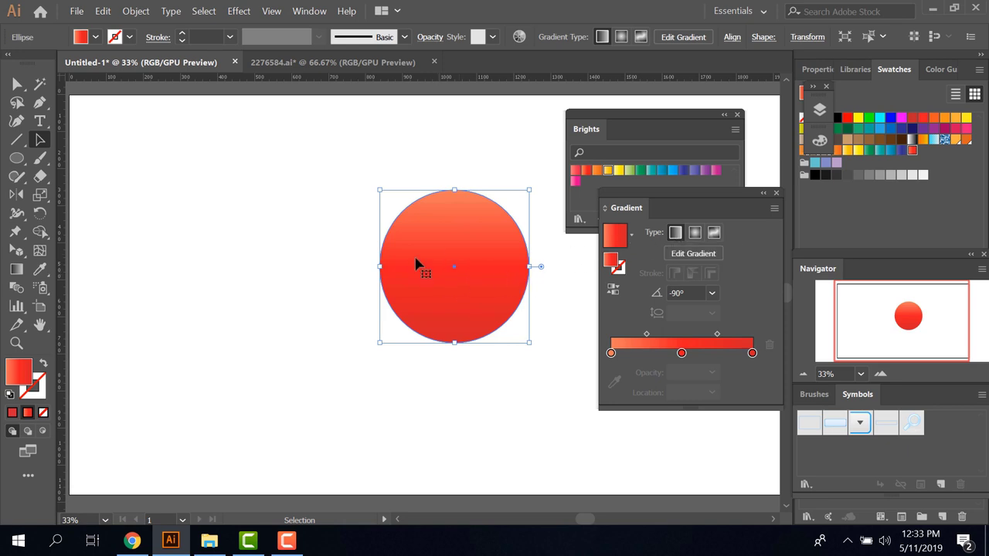
{"action": "left_click", "coordinate": [694, 232]}
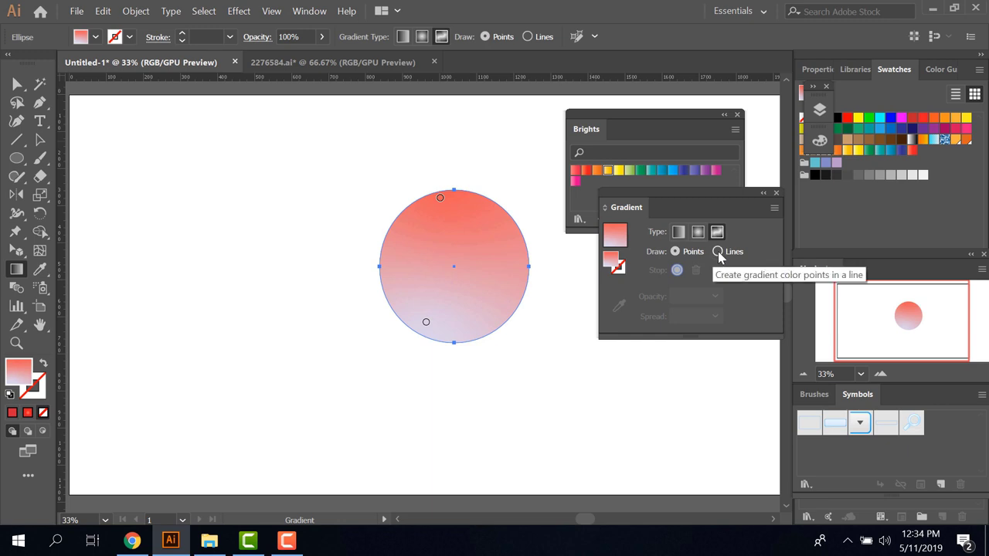
Step: Try a Freeform gradient drawn as Lines, then return the circle to a 0° linear gradient
{"action": "left_click", "coordinate": [718, 251]}
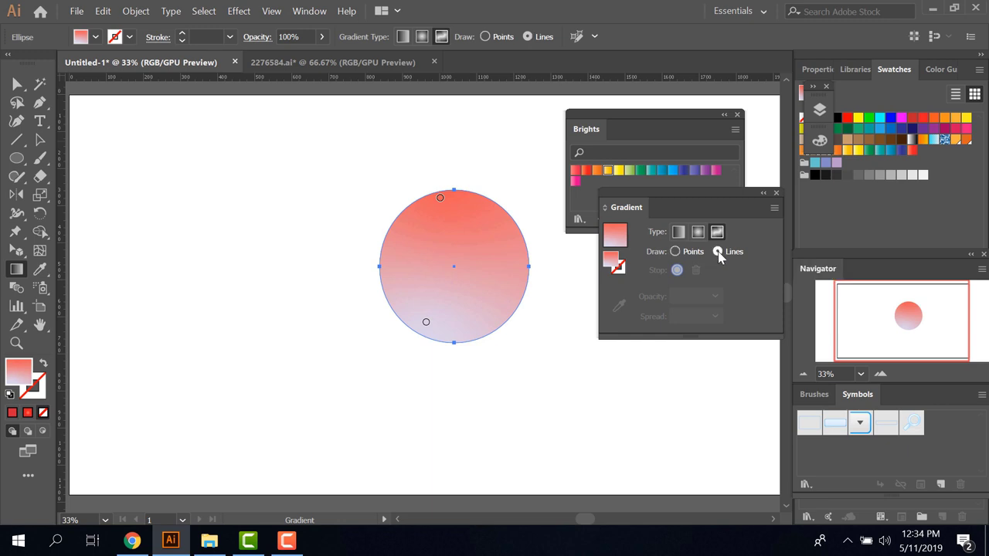
{"action": "left_click", "coordinate": [677, 234]}
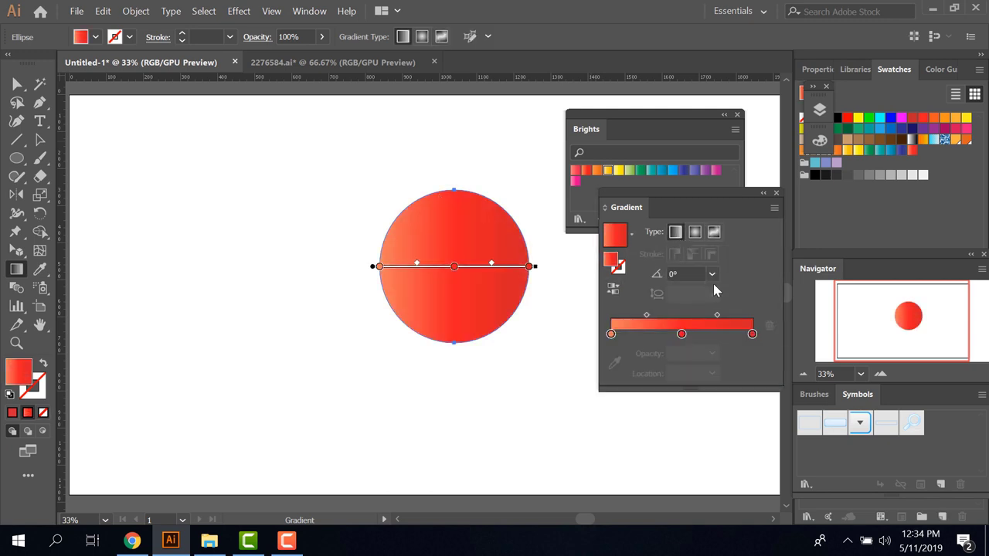
Step: Move the middle stop to 64.26%, add new stops, and bring up the Color panel
{"action": "left_click_drag", "start_coordinate": [682, 334], "coordinate": [702, 334]}
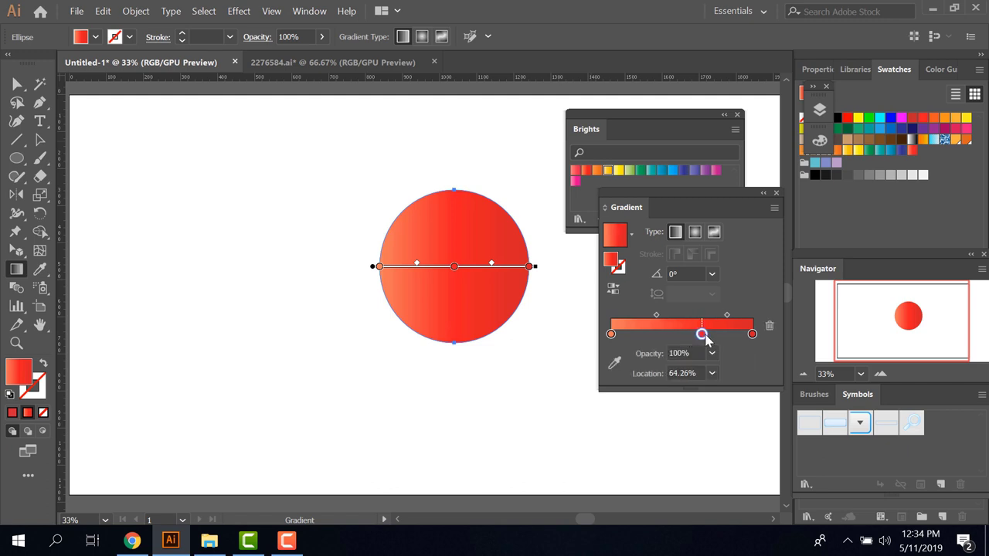
{"action": "left_click", "coordinate": [633, 334]}
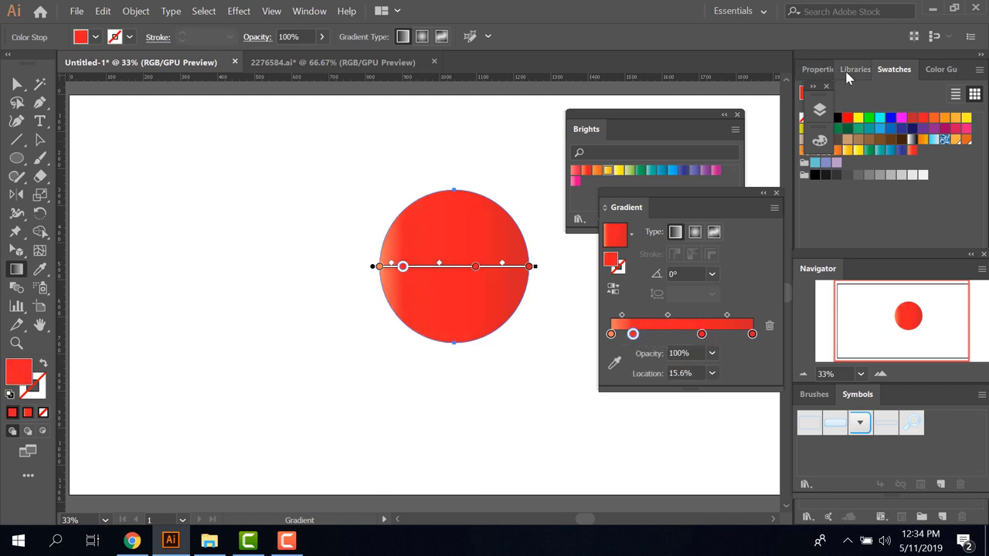
{"action": "left_click", "coordinate": [930, 69]}
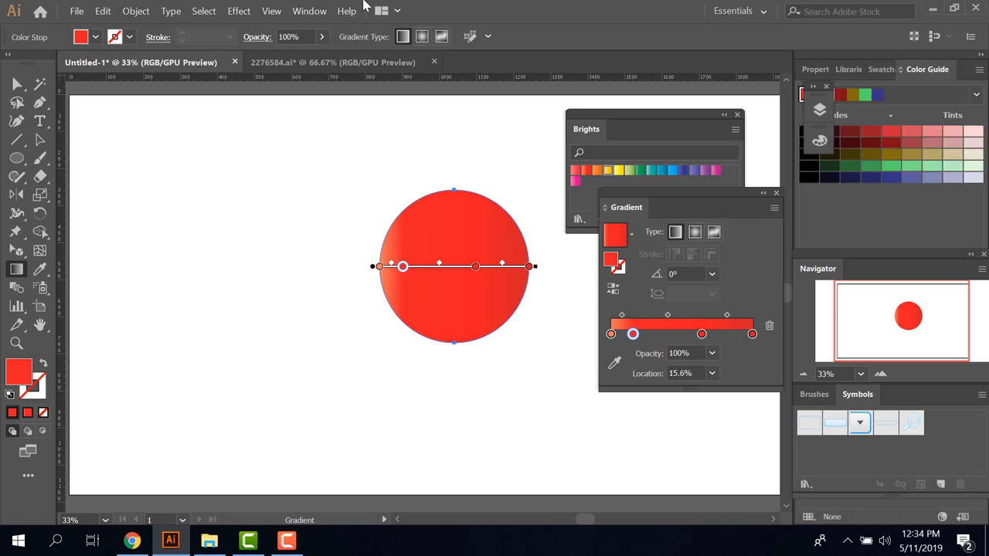
{"action": "left_click", "coordinate": [307, 11]}
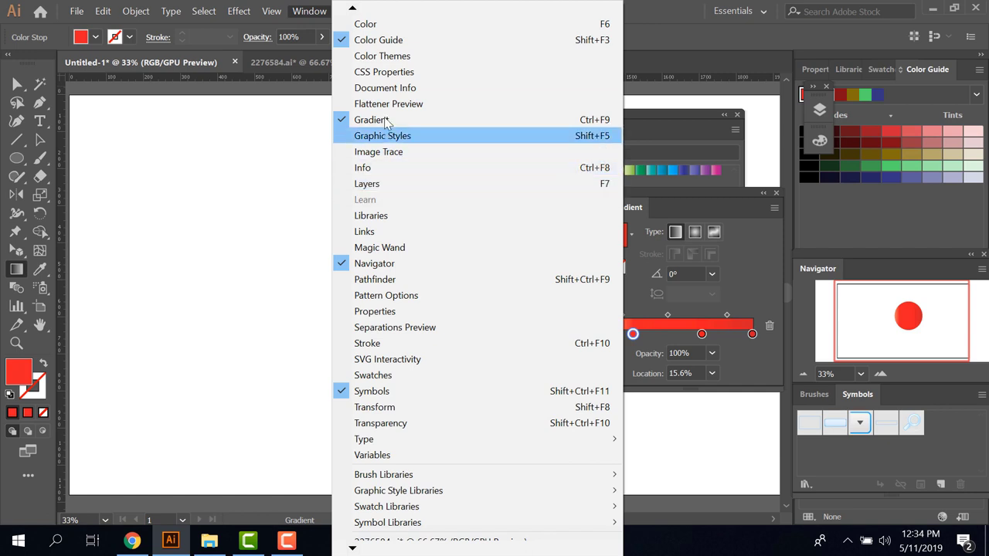
{"action": "left_click", "coordinate": [401, 28]}
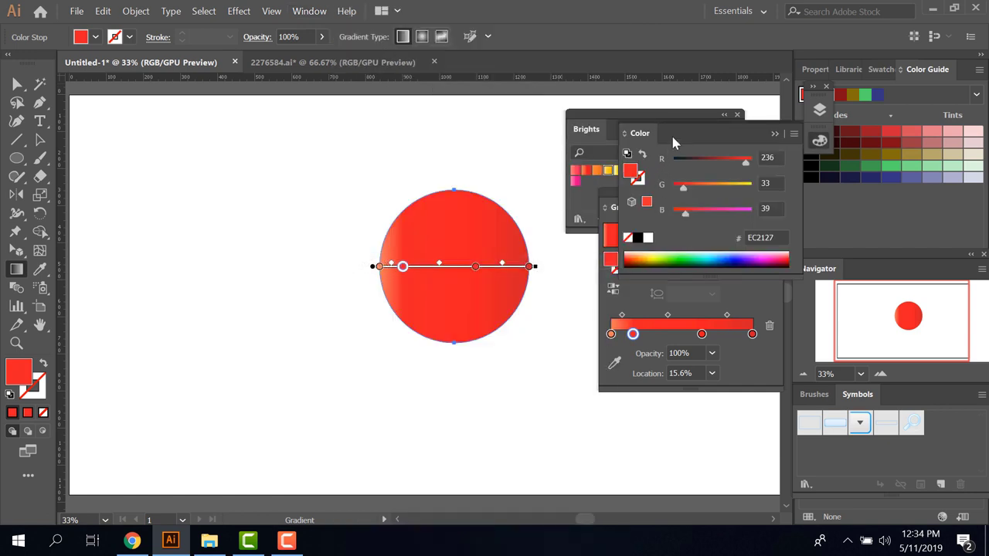
{"action": "left_click_drag", "start_coordinate": [672, 138], "coordinate": [195, 153]}
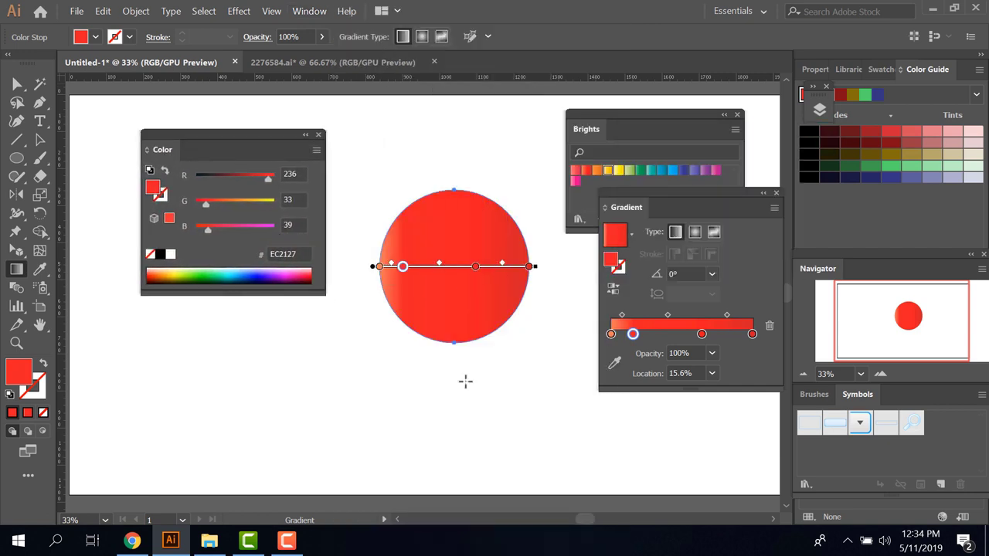
{"action": "mouse_move", "coordinate": [633, 334]}
{"action": "left_mouse_down"}
{"action": "mouse_move", "coordinate": [682, 334]}
{"action": "mouse_move", "coordinate": [624, 335]}
{"action": "left_mouse_up"}
{"action": "left_click", "coordinate": [634, 334]}
Step: Colour stops cyan, light peach and pink, moving red to 37.7% and peach to 56.95%
{"action": "key", "text": "v"}
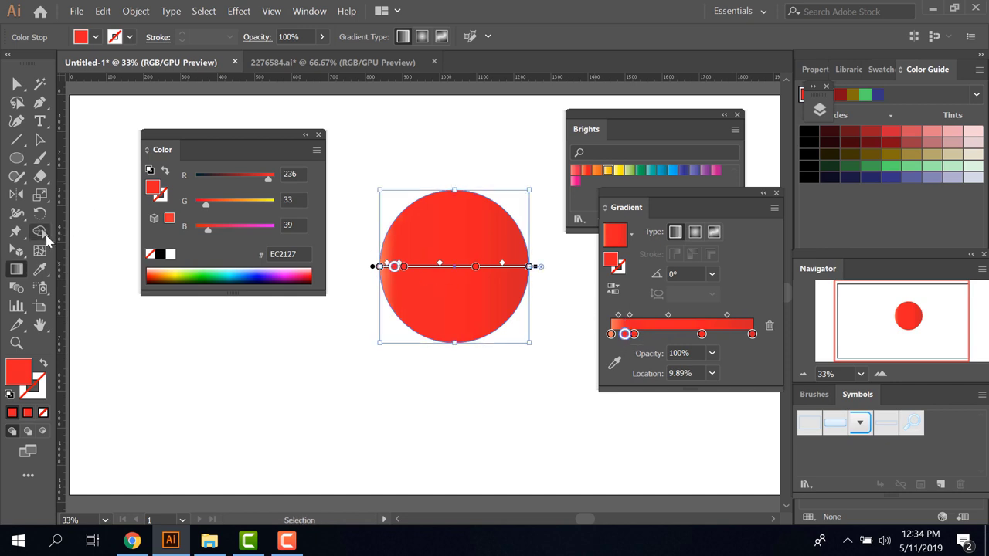
{"action": "left_click", "coordinate": [40, 268]}
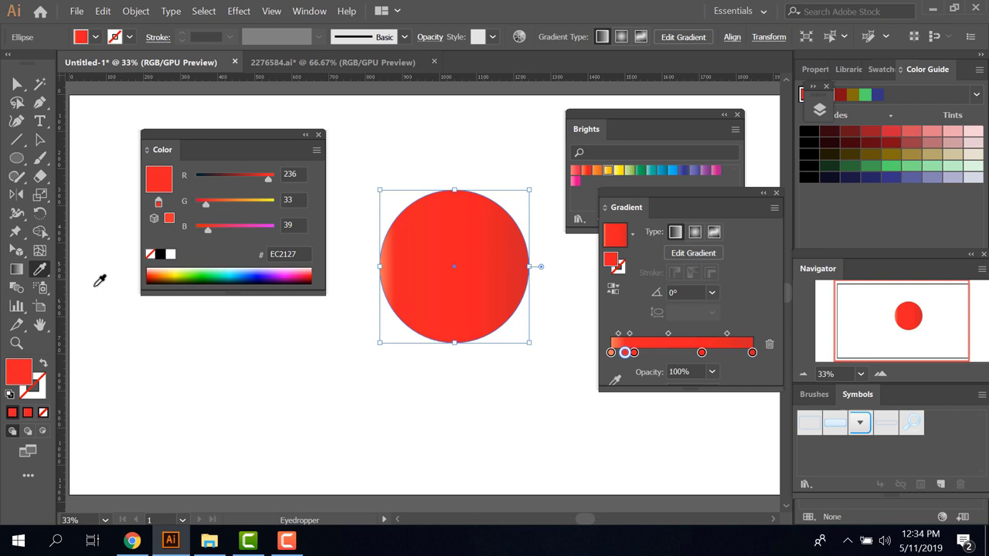
{"action": "left_click", "coordinate": [234, 270]}
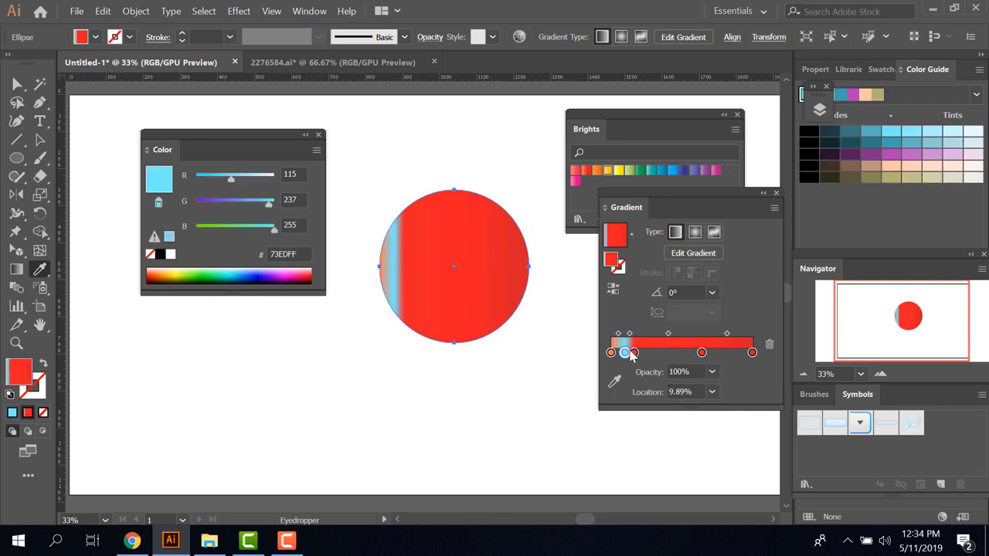
{"action": "left_click_drag", "start_coordinate": [634, 352], "coordinate": [663, 352]}
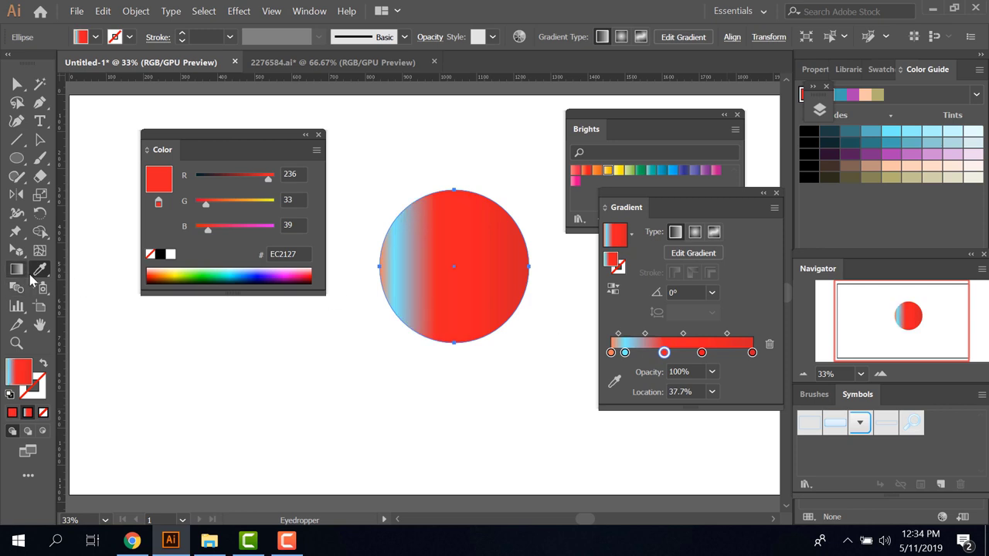
{"action": "left_click", "coordinate": [156, 269]}
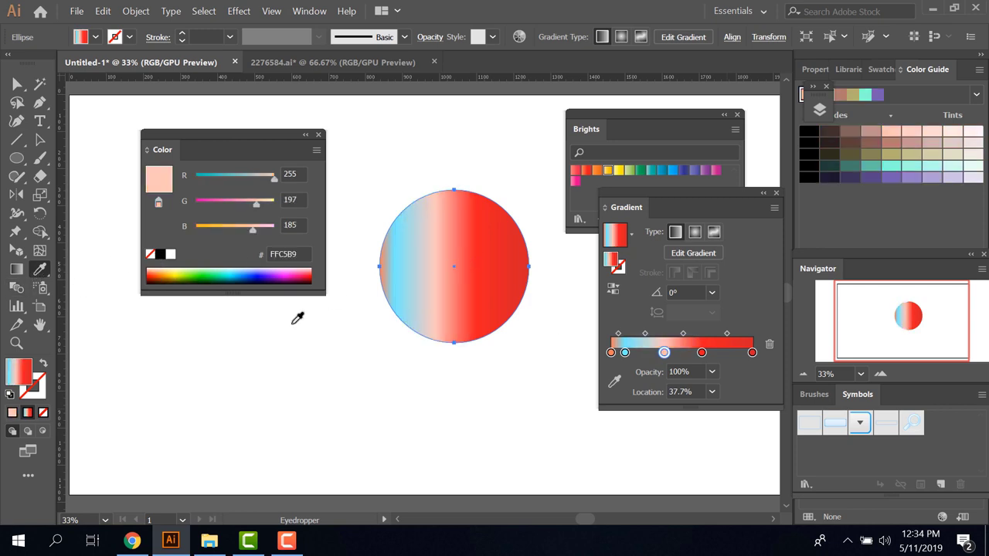
{"action": "left_click_drag", "start_coordinate": [681, 356], "coordinate": [692, 353]}
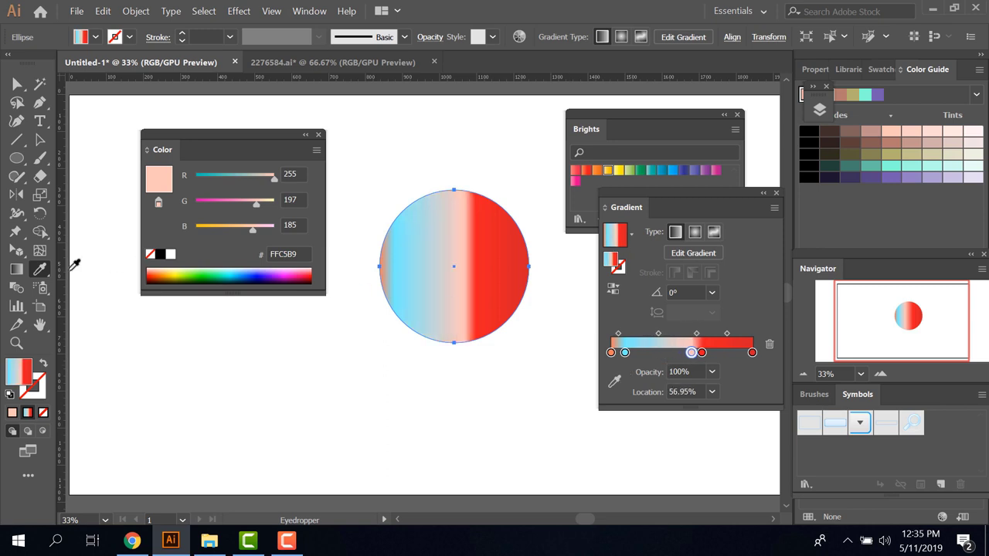
{"action": "left_click", "coordinate": [308, 264]}
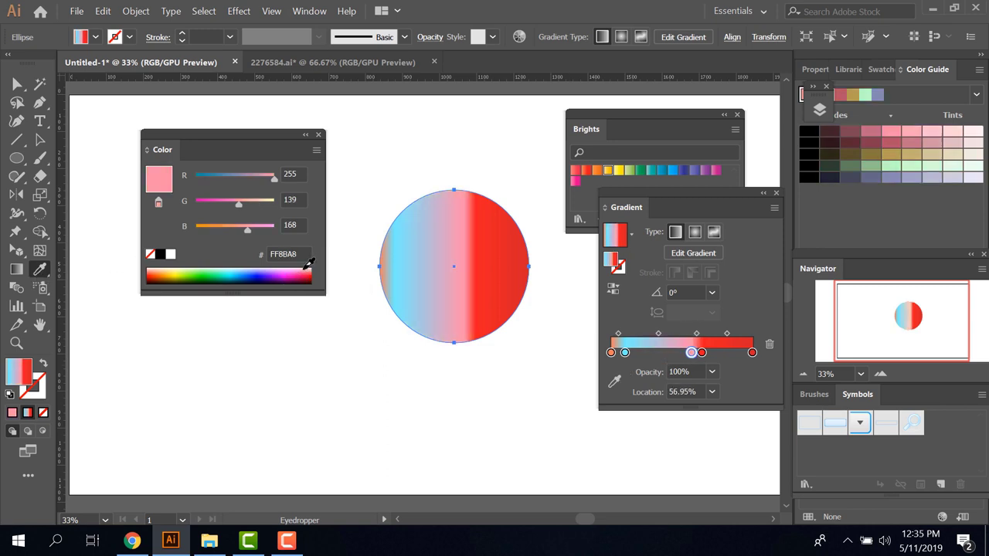
Step: Move the pink stop to 85.83% and lower its blue value to 145 (FF8B91)
{"action": "left_click", "coordinate": [39, 139]}
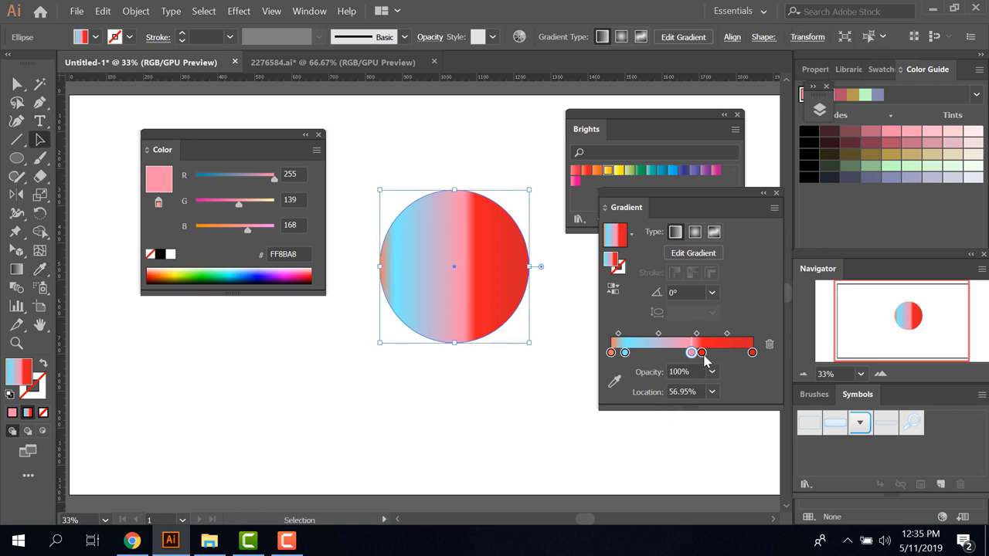
{"action": "left_click_drag", "start_coordinate": [704, 360], "coordinate": [740, 363]}
{"action": "left_click", "coordinate": [39, 269]}
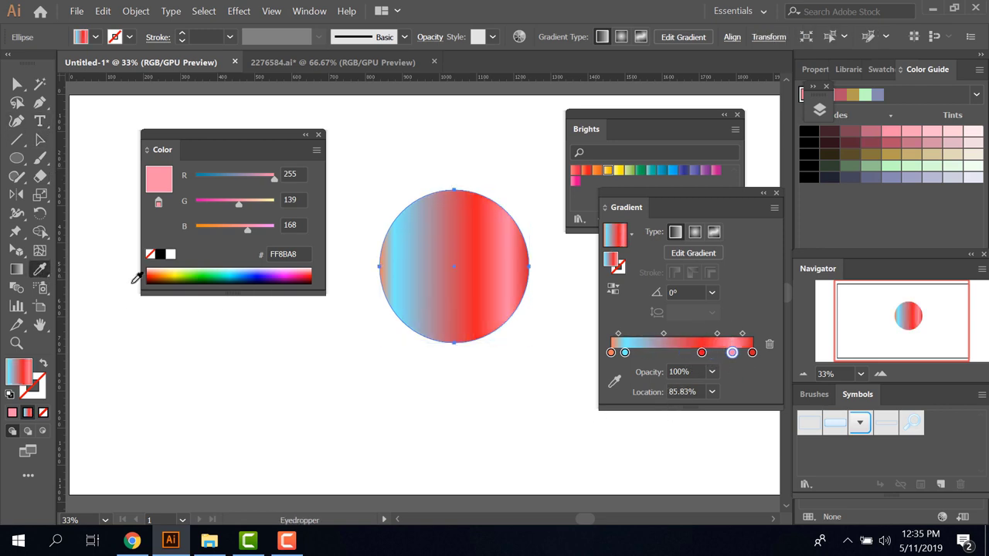
{"action": "left_click", "coordinate": [310, 269]}
{"action": "left_click", "coordinate": [40, 139]}
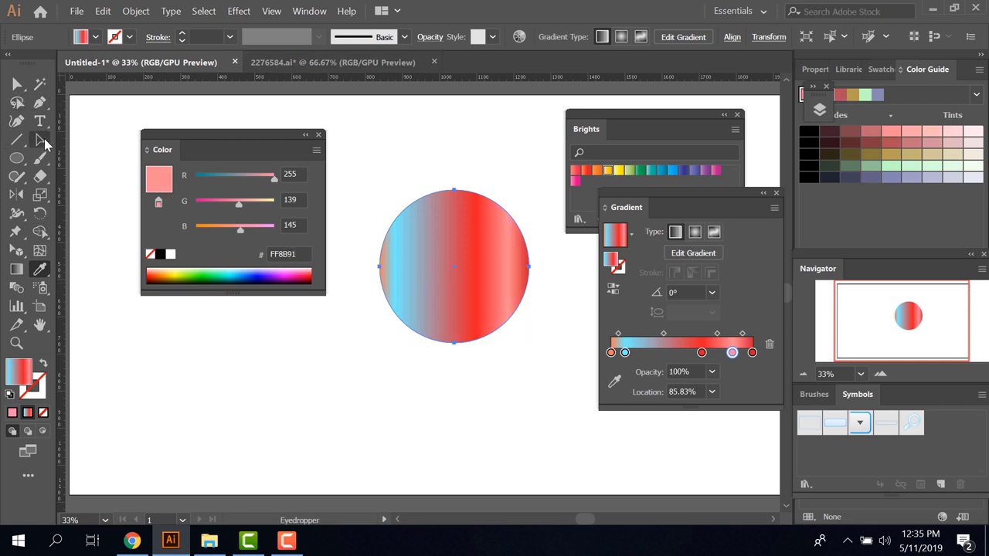
{"action": "left_click", "coordinate": [478, 380]}
{"action": "left_click", "coordinate": [459, 282]}
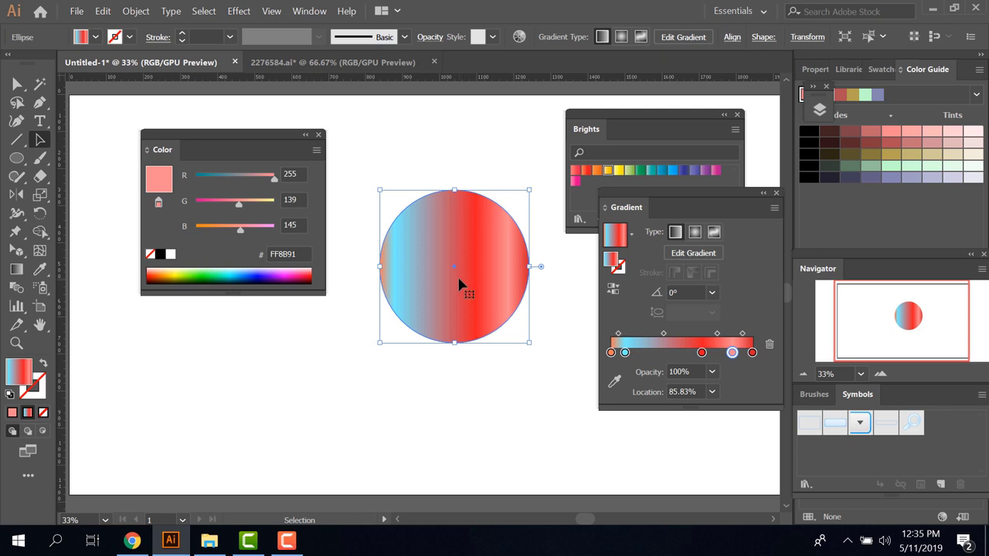
Step: Delete the gradient circle, then close the Color, Gradient and Brights library panels
{"action": "key", "text": "Delete"}
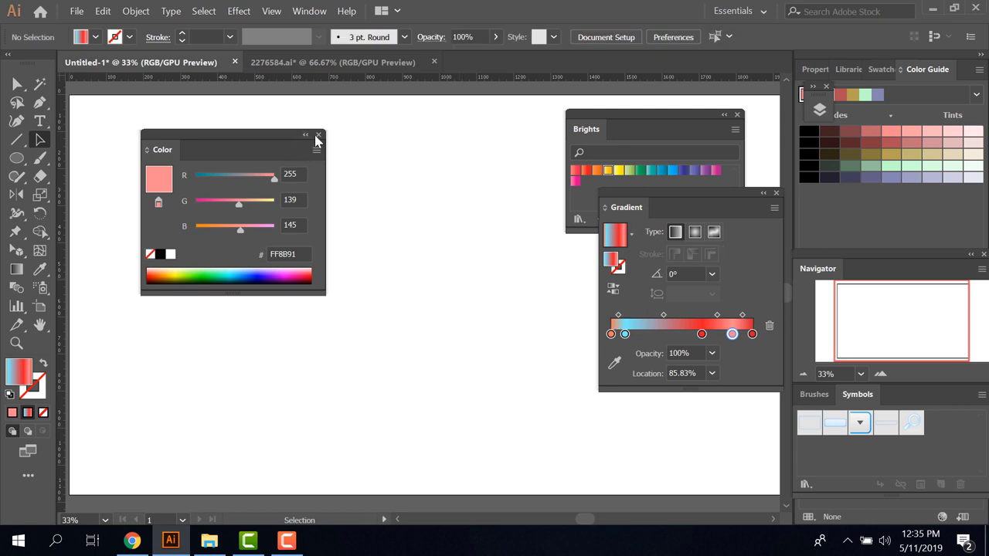
{"action": "left_click", "coordinate": [318, 135]}
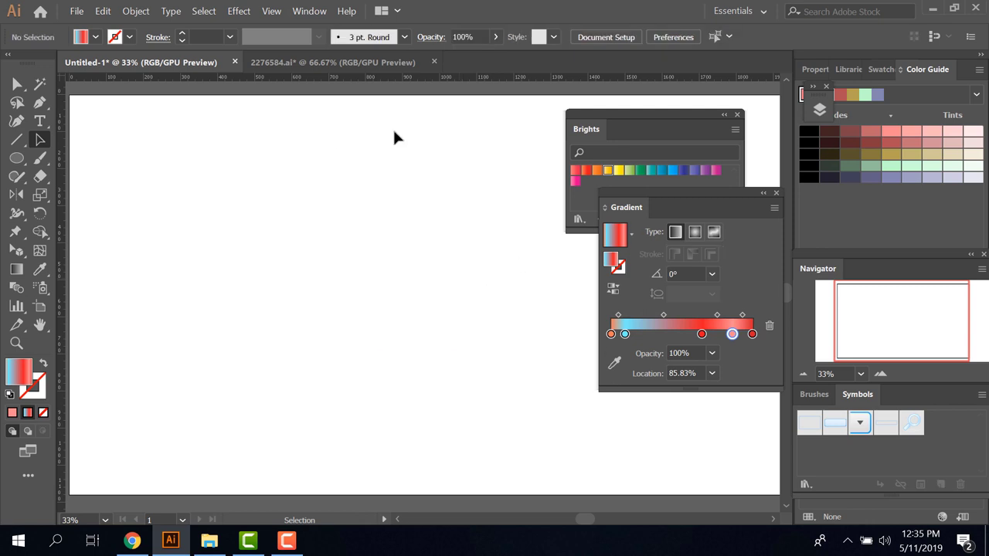
{"action": "left_click", "coordinate": [774, 193]}
{"action": "left_click", "coordinate": [738, 114]}
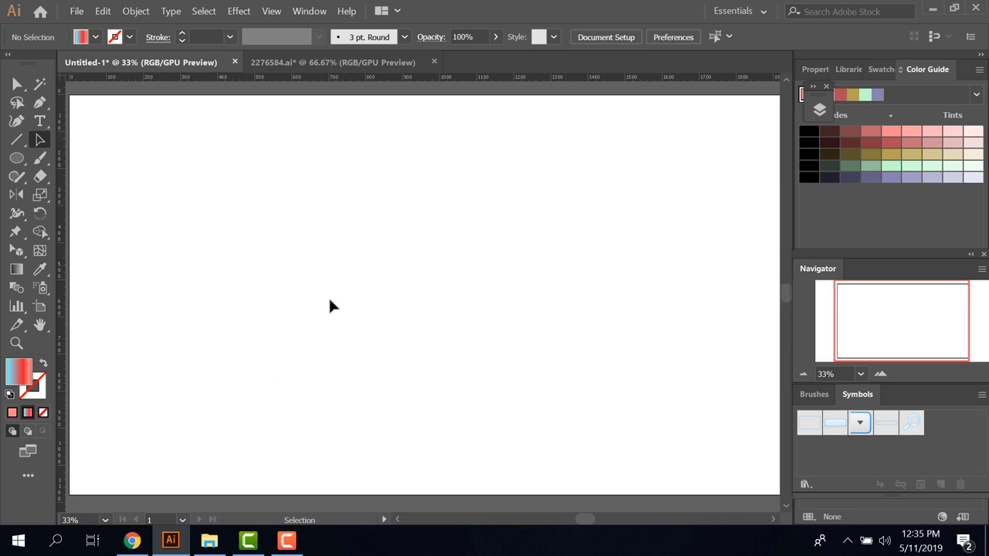